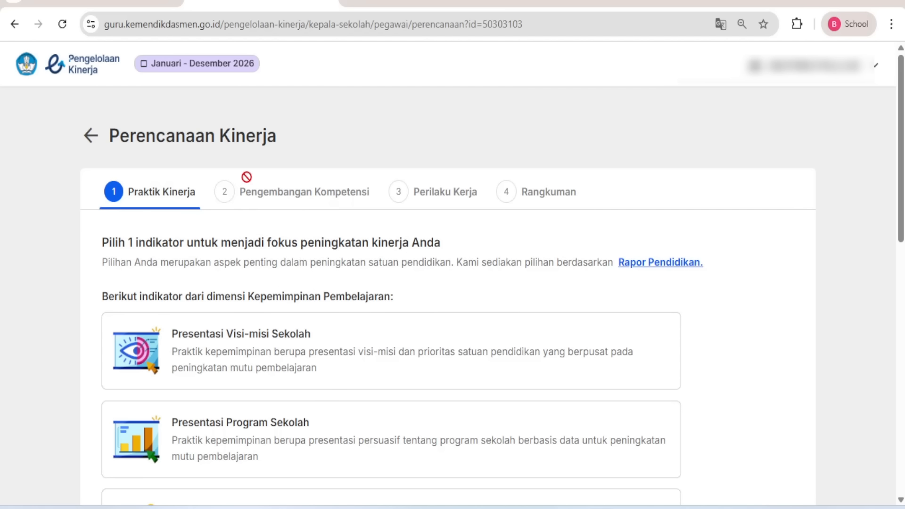
Step: Choose "Refleksi Program Pengembangan Kompetensi Guru" as the Praktik Kinerja indicator and proceed to Pengembangan Kompetensi
scroll(289, 161, "down", 2)
scroll(297, 184, "up", 2)
scroll(245, 351, "down", 3)
scroll(245, 335, "down", 2)
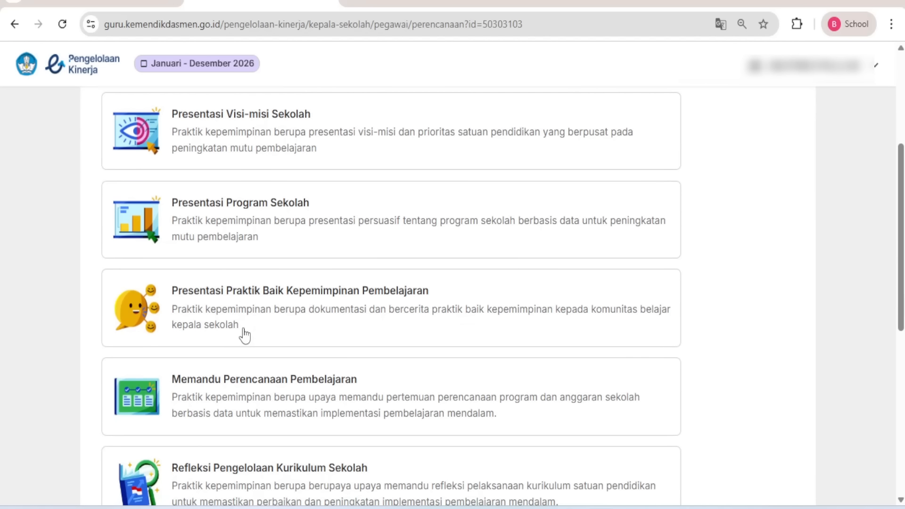
scroll(244, 335, "down", 4)
scroll(245, 335, "down", 1)
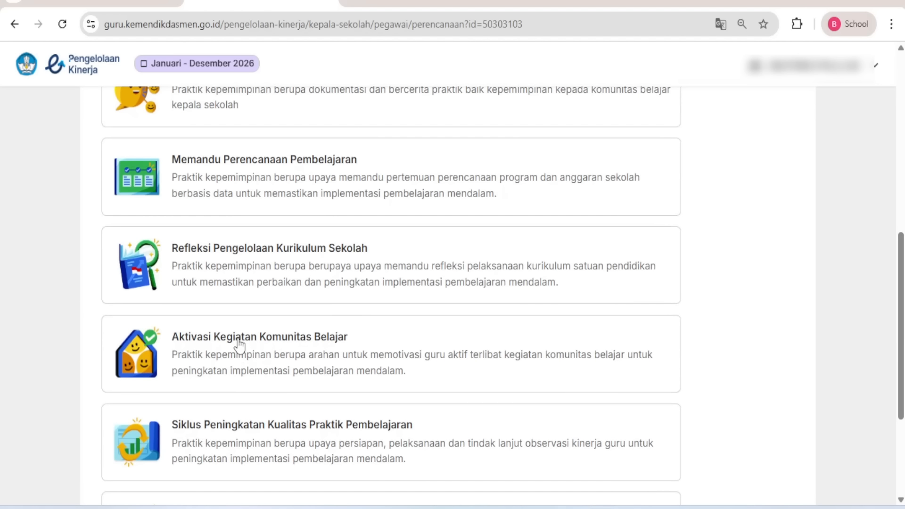
scroll(247, 354, "down", 3)
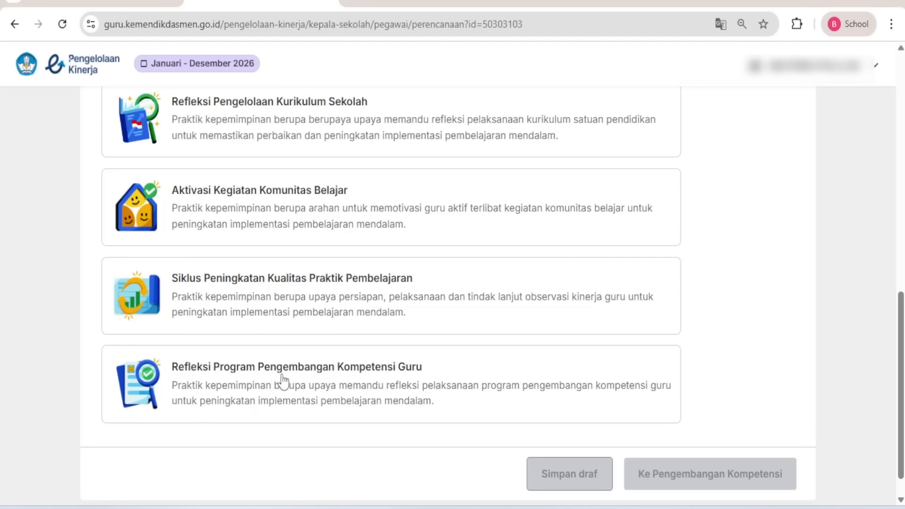
left_click(371, 395)
left_click(701, 474)
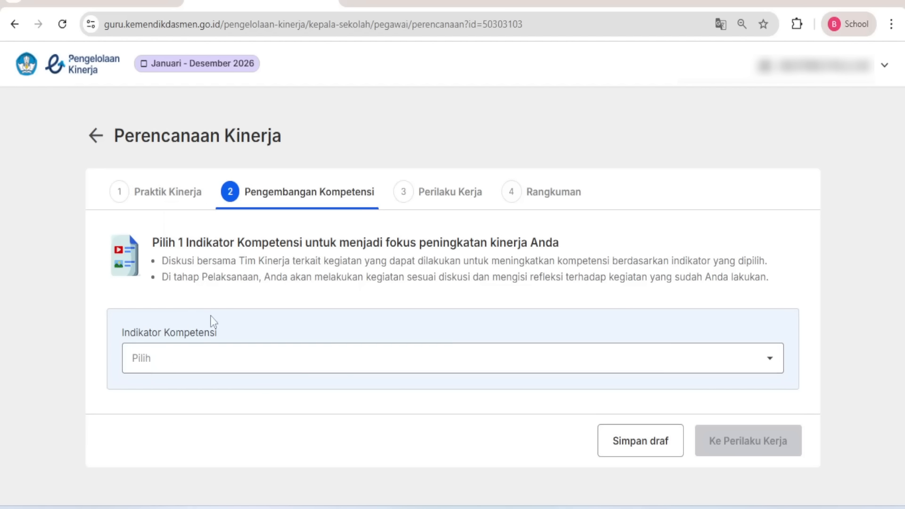
Step: Review the available Indikator Kompetensi options and the two instructions on team discussion and reflection
left_click(188, 367)
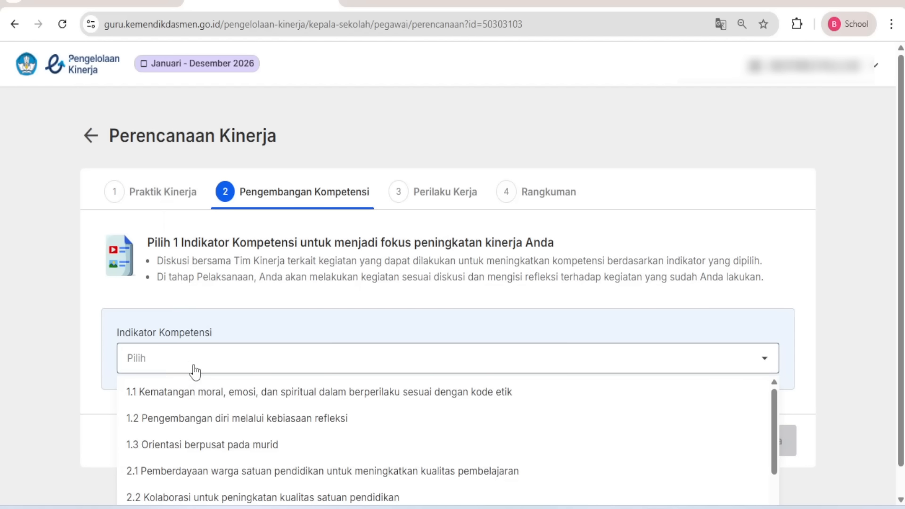
scroll(191, 367, "down", 3)
scroll(231, 377, "up", 2)
scroll(228, 387, "up", 1)
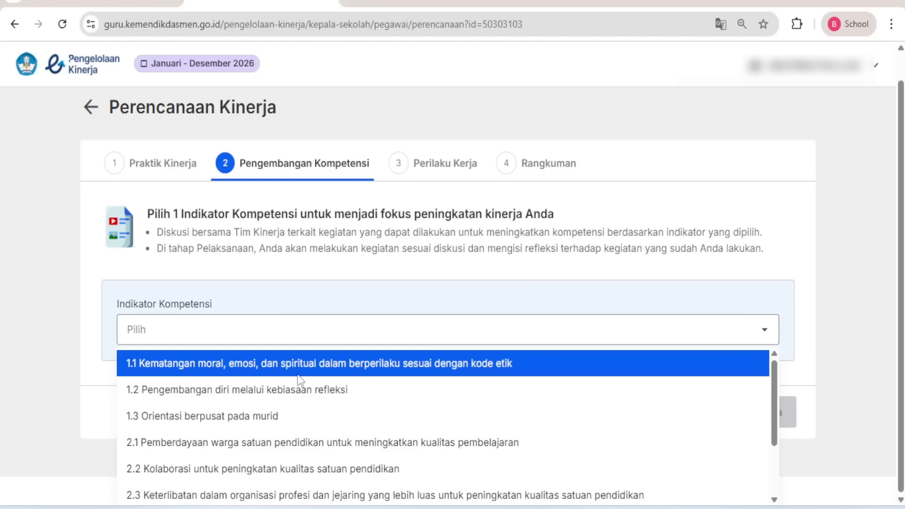
scroll(288, 422, "down", 3)
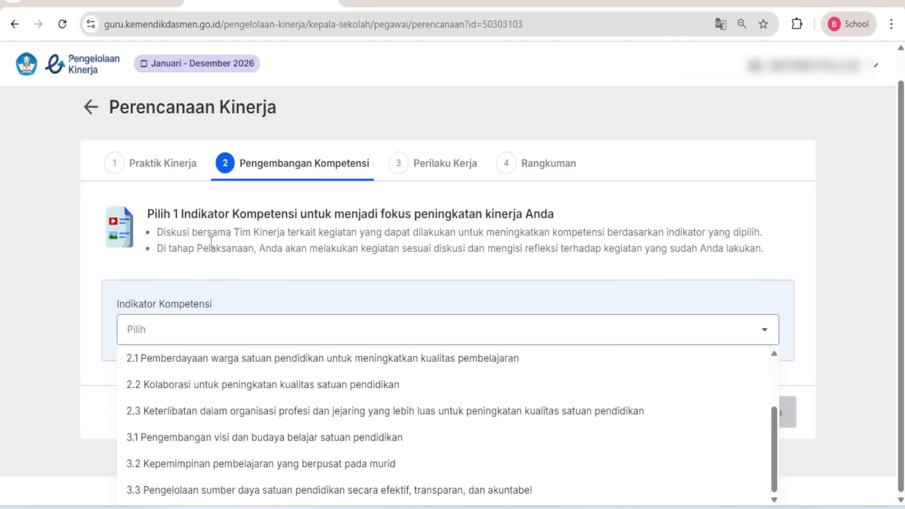
left_click_drag(158, 234, 783, 225)
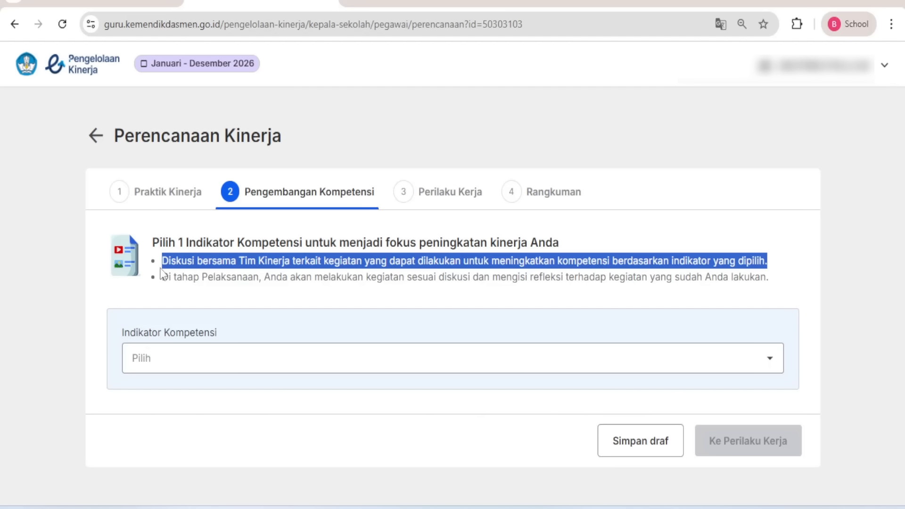
left_click_drag(162, 278, 428, 291)
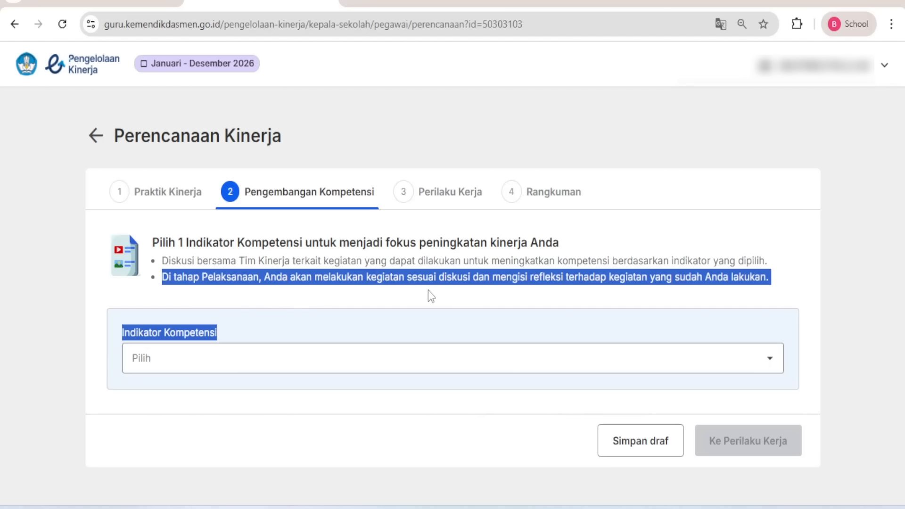
left_click_drag(561, 298, 773, 283)
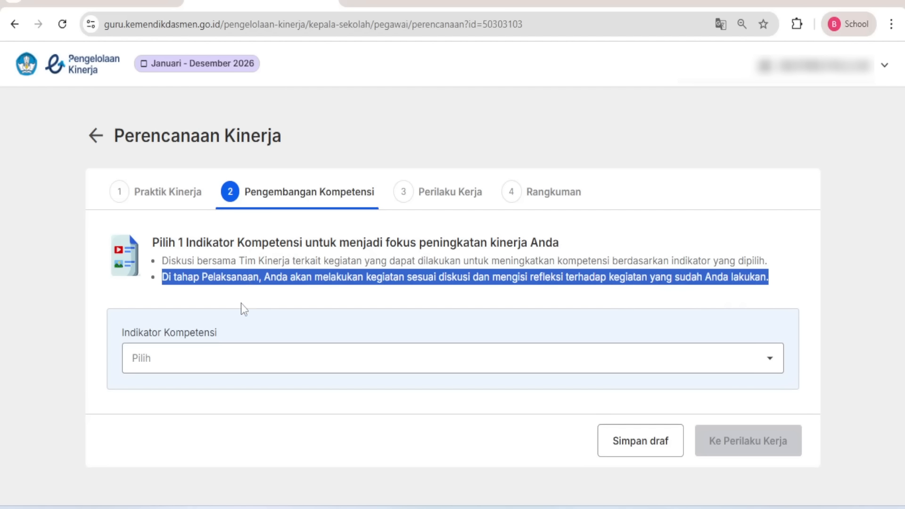
Step: Set the Indikator Kompetensi to "1.3 Orientasi berpusat pada murid" and proceed to Perilaku Kerja
left_click(188, 368)
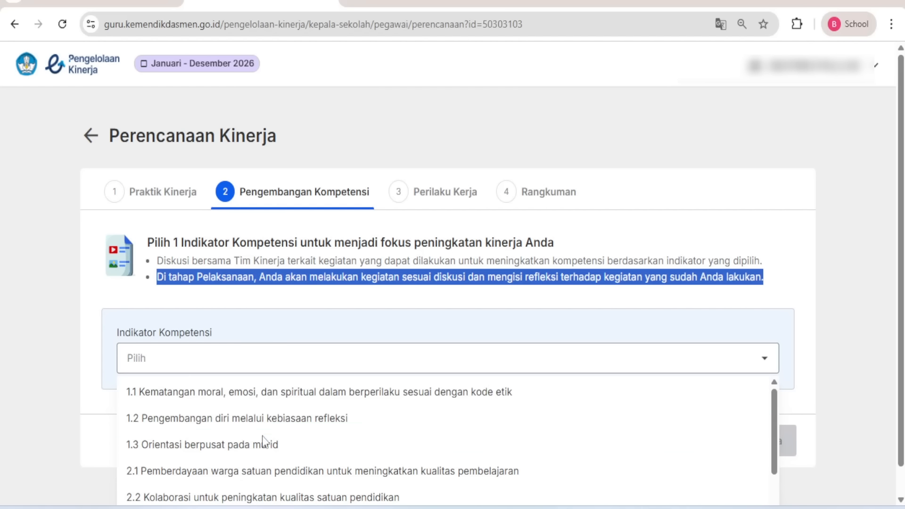
left_click(290, 445)
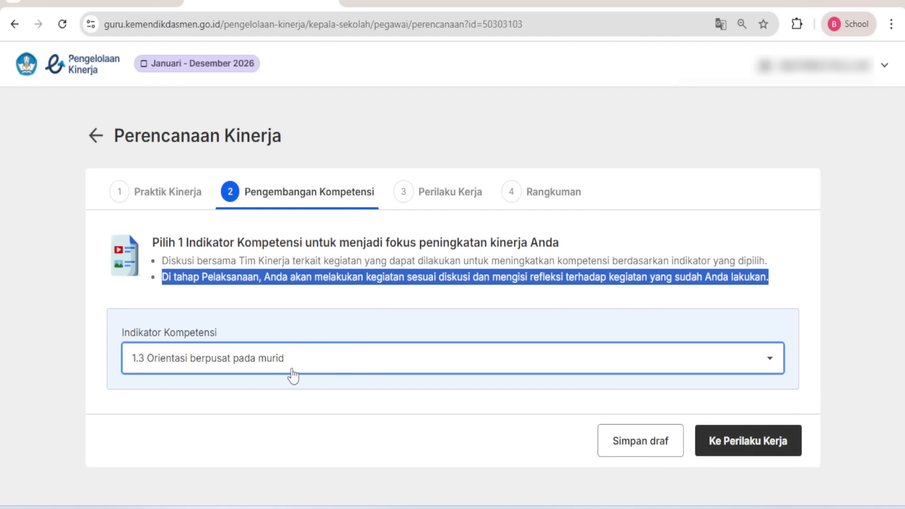
left_click(290, 370)
scroll(259, 485, "down", 2)
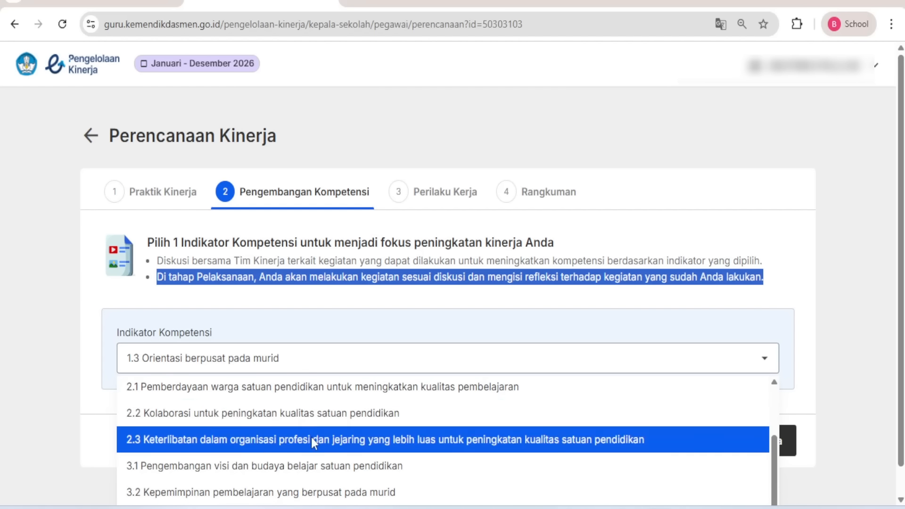
scroll(311, 438, "up", 2)
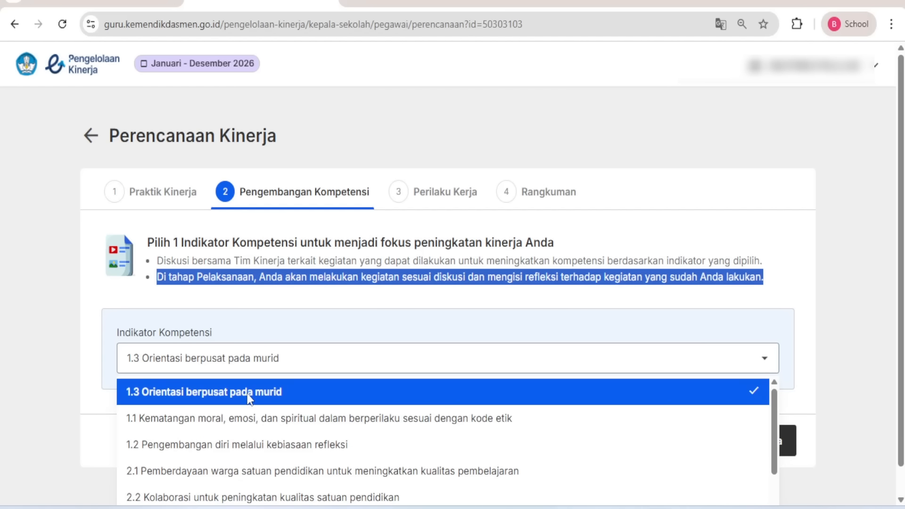
left_click(249, 397)
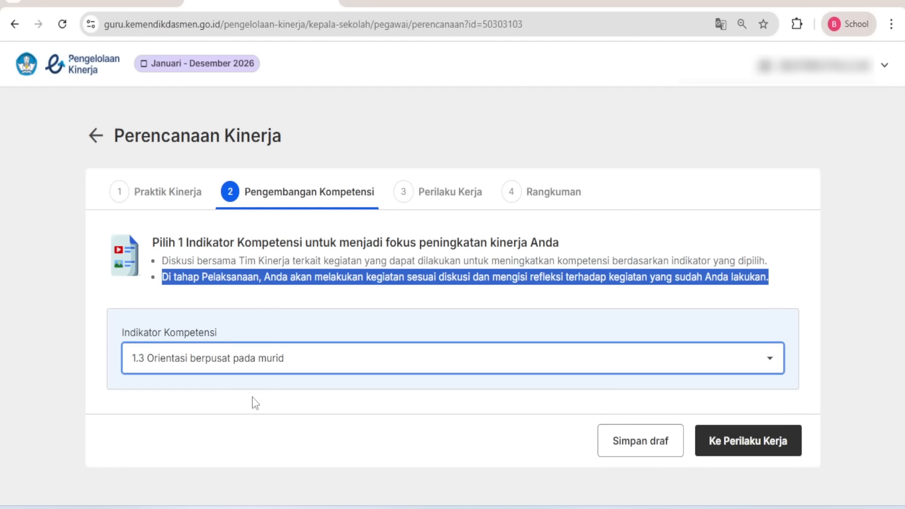
left_click(733, 450)
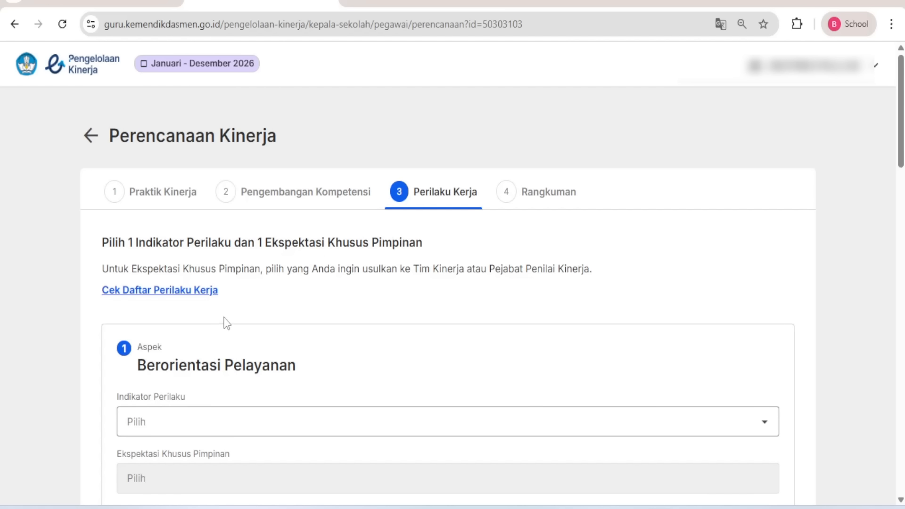
Step: Look over the seven behaviour aspects and set Berorientasi Pelayanan's Indikator Perilaku to "Memahami kebutuhan guru, tenaga kependidikan, orang tua, dan masyarakat atau dunia kerja"
scroll(222, 316, "down", 3)
scroll(222, 307, "down", 2)
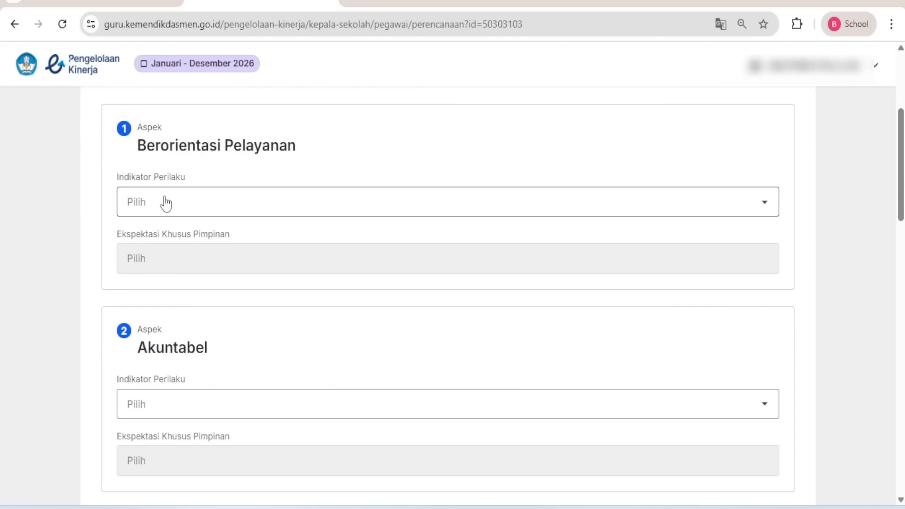
scroll(156, 158, "down", 20)
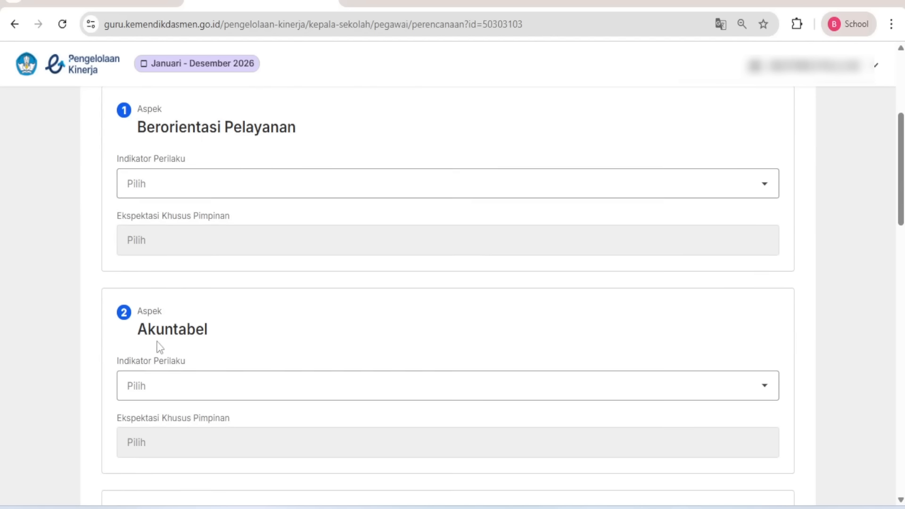
scroll(181, 330, "down", 2)
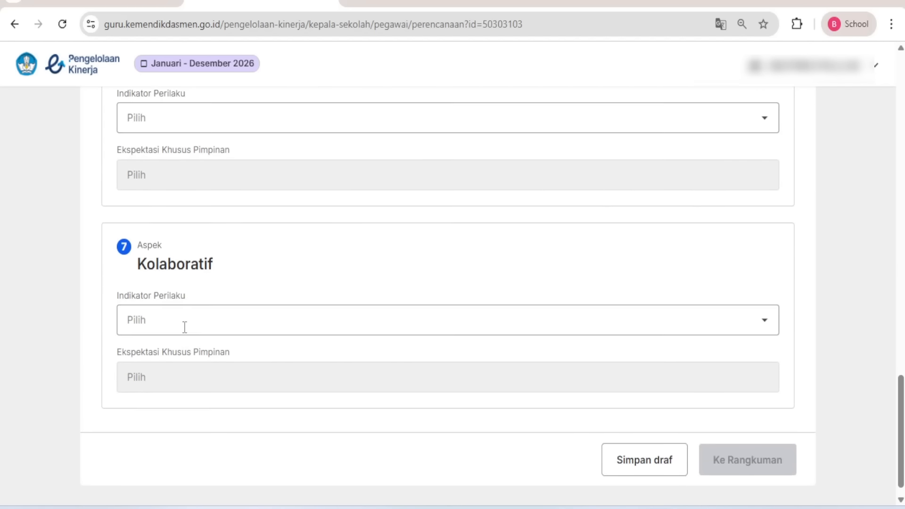
scroll(230, 307, "up", 20)
scroll(234, 297, "up", 3)
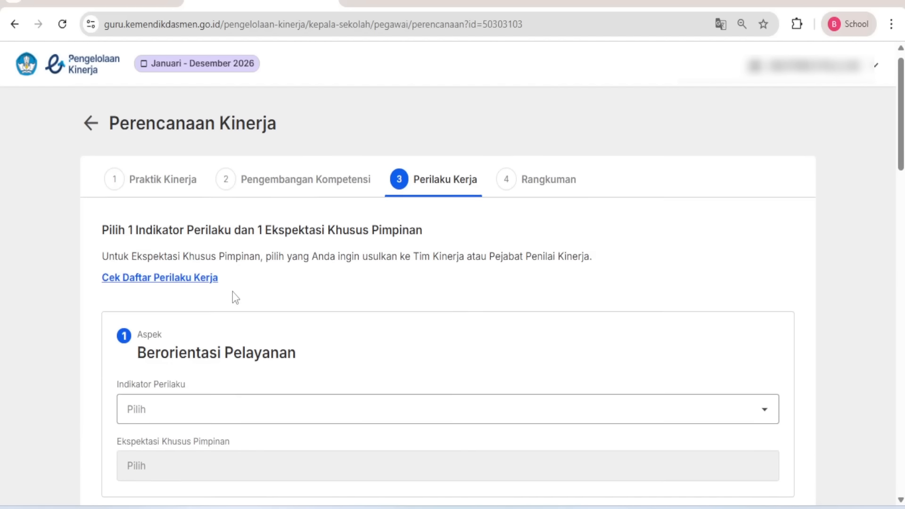
scroll(229, 297, "down", 3)
left_click(218, 281)
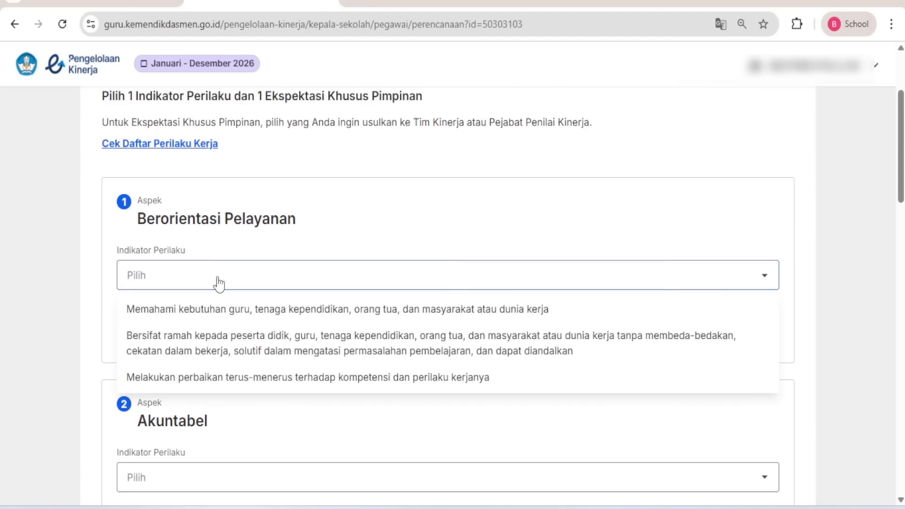
left_click(200, 311)
Step: Set Akuntabel's Indikator Perilaku to "Memanfaatkan sumber daya satuan pendidikan dengan bertanggung jawab, efektif, dan efisien"
scroll(184, 349, "down", 2)
left_click(185, 396)
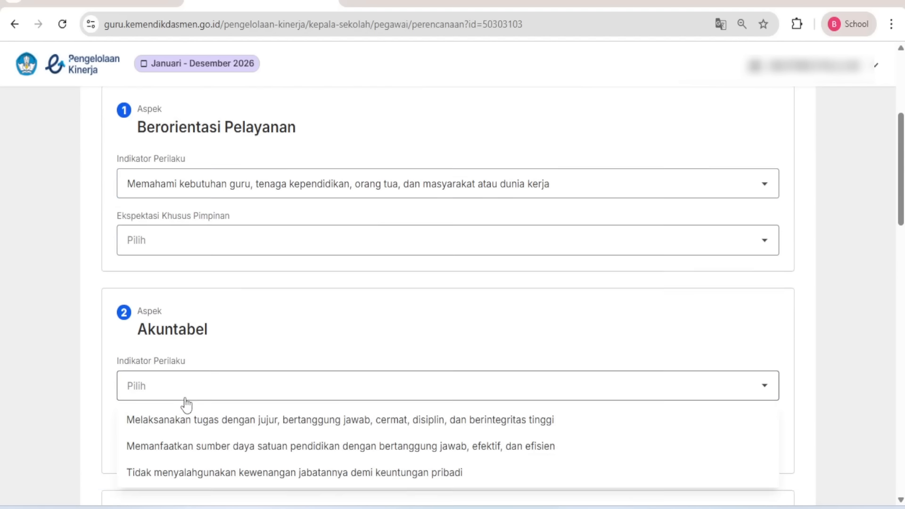
scroll(187, 403, "down", 3)
left_click(210, 318)
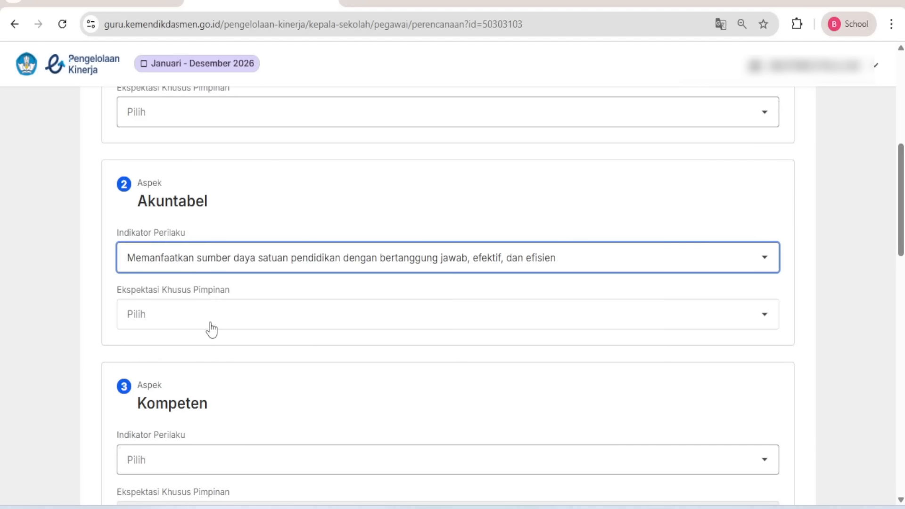
Step: For Kompeten, choose the indicator "Membantu guru… untuk saling belajar" and the leader expectation "Memberikan kesempatan kepada guru… untuk menyampaikan pendapat"
scroll(210, 329, "down", 3)
left_click(203, 314)
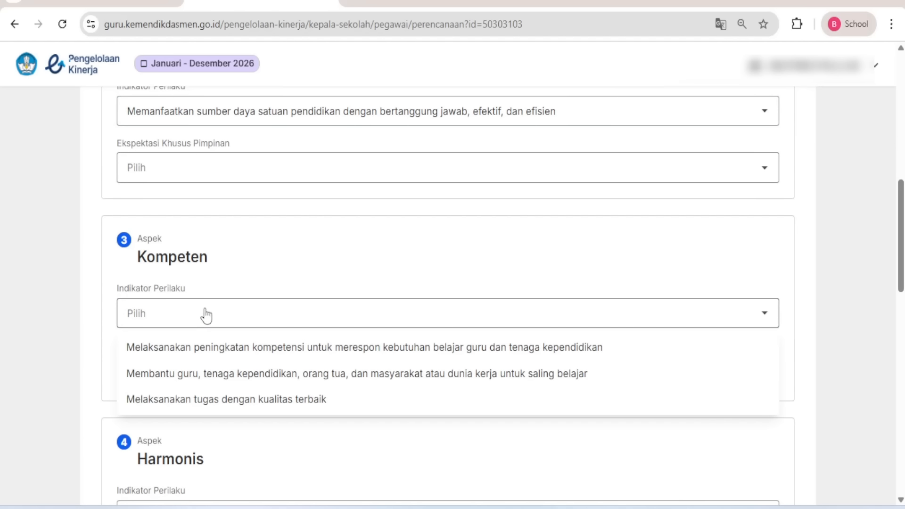
left_click(216, 378)
scroll(207, 330, "down", 5)
left_click(199, 157)
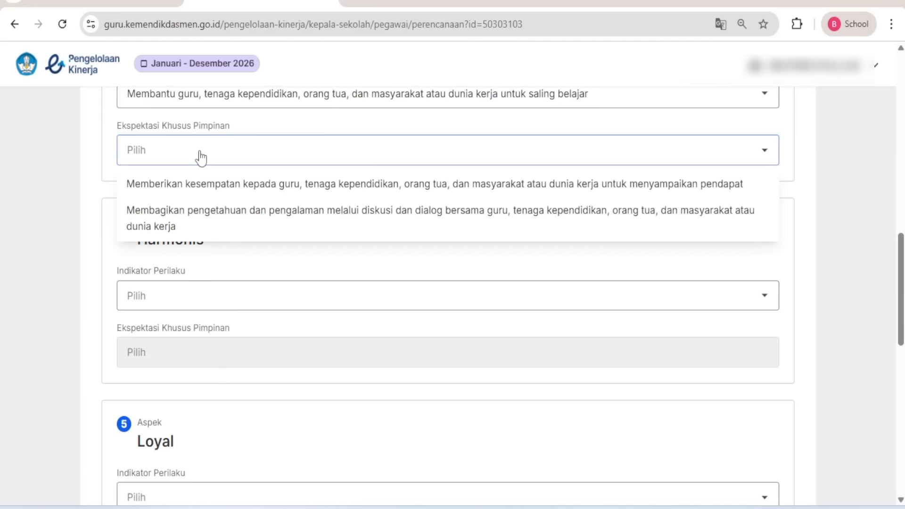
left_click(204, 183)
Step: For Harmonis, choose the indicator "Menghargai setiap warga satuan sekolah apapun latar belakangnya" and the leader expectation "Menjaga hubungan yang baik dengan guru…"
left_click(199, 307)
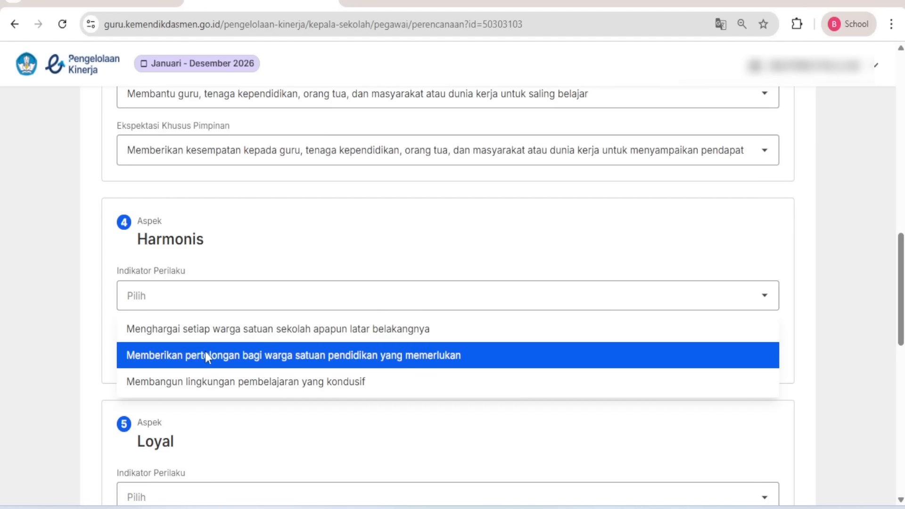
left_click(205, 328)
scroll(204, 348, "down", 4)
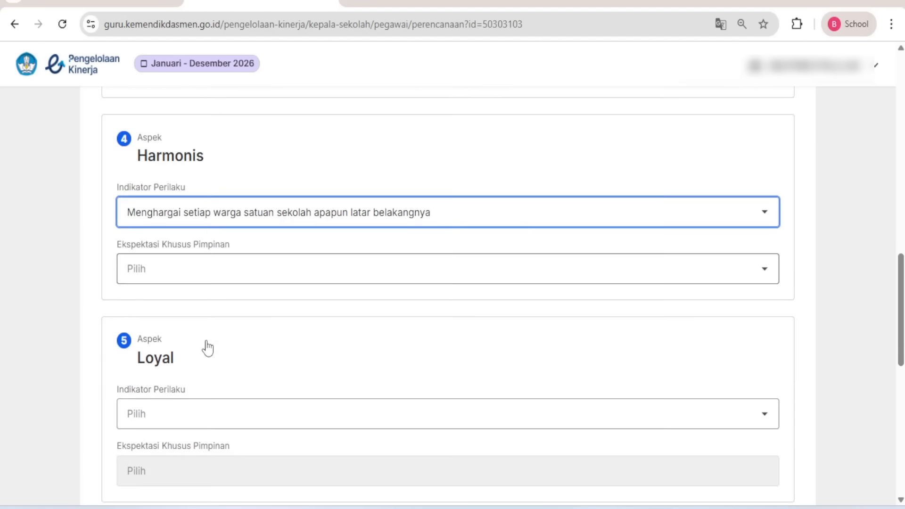
scroll(168, 297, "up", 3)
left_click(168, 298)
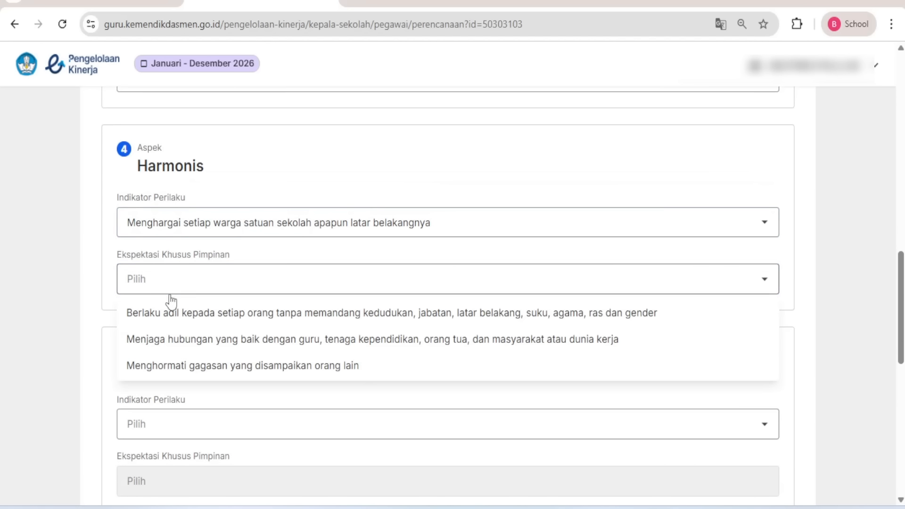
left_click(183, 339)
Step: Set Berorientasi Pelayanan's Ekspektasi Khusus Pimpinan to "Melayani guru, tenaga kependidikan, orang tua… dengan aspirasi dan/atau keluhan yang diterima"
scroll(247, 292, "up", 14)
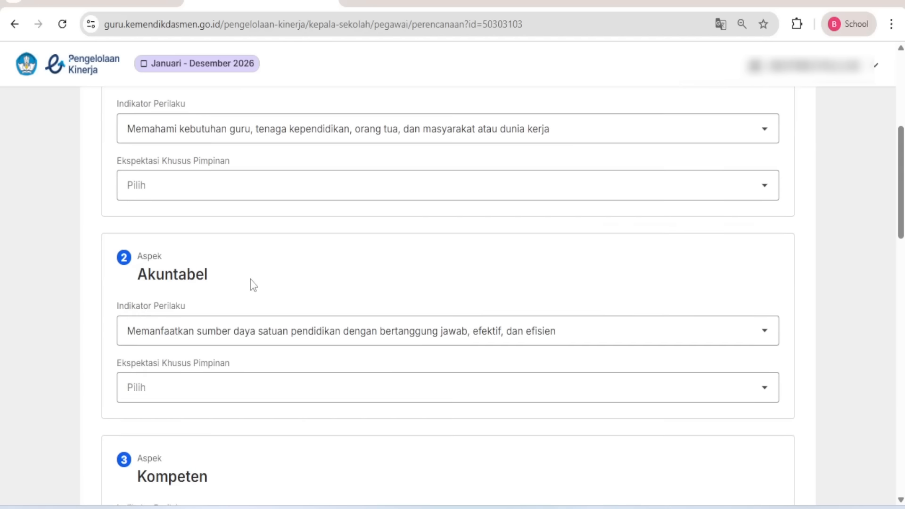
scroll(71, 324, "up", 2)
scroll(144, 381, "down", 2)
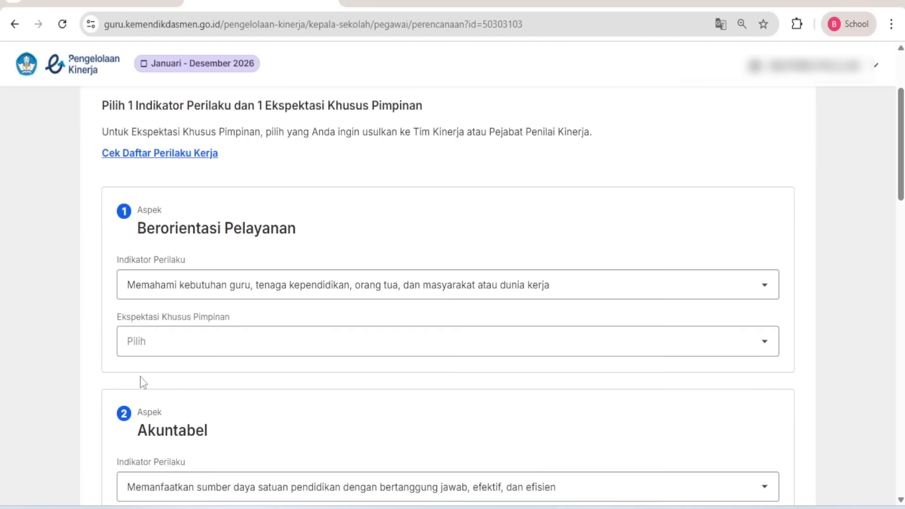
left_click(174, 337)
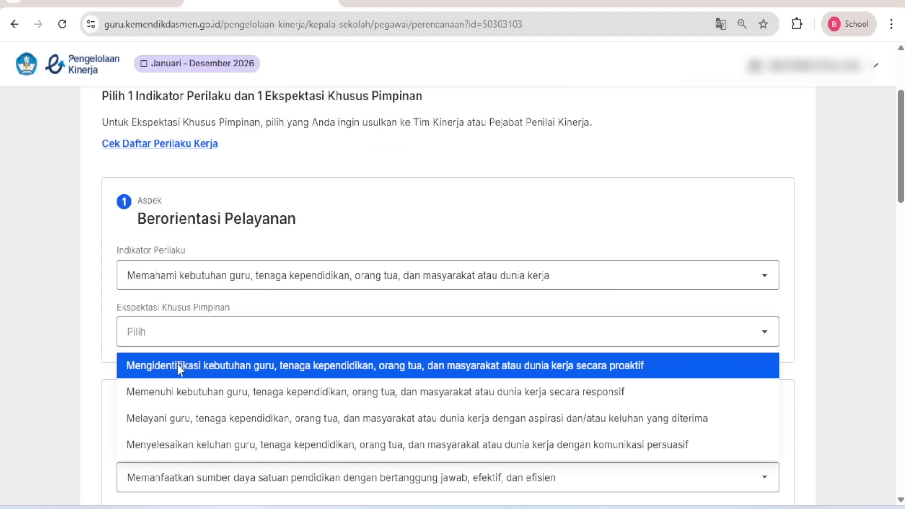
left_click(173, 414)
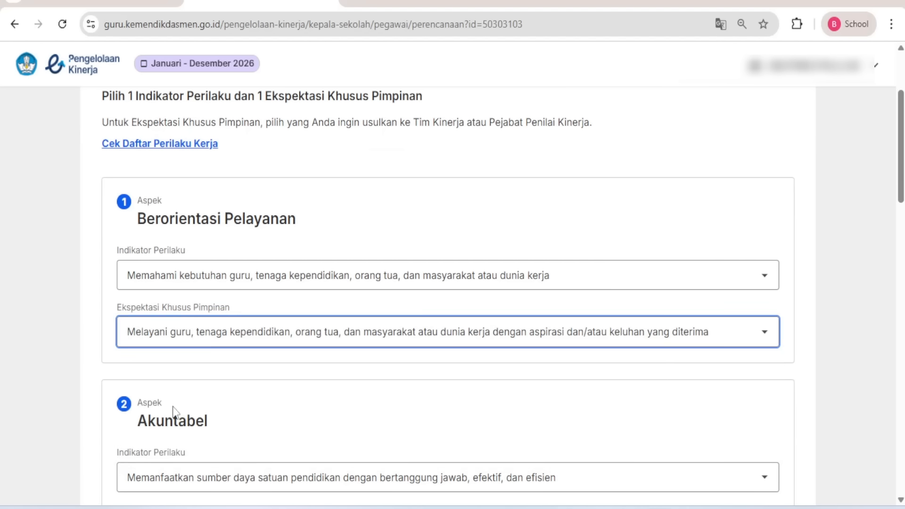
Step: Set Akuntabel's Ekspektasi Khusus Pimpinan to "Mencari cara efisiensi penggunaan sarana prasarana, bahan, dan alat kerja satuan pendidikan"
scroll(178, 410, "down", 6)
left_click(185, 253)
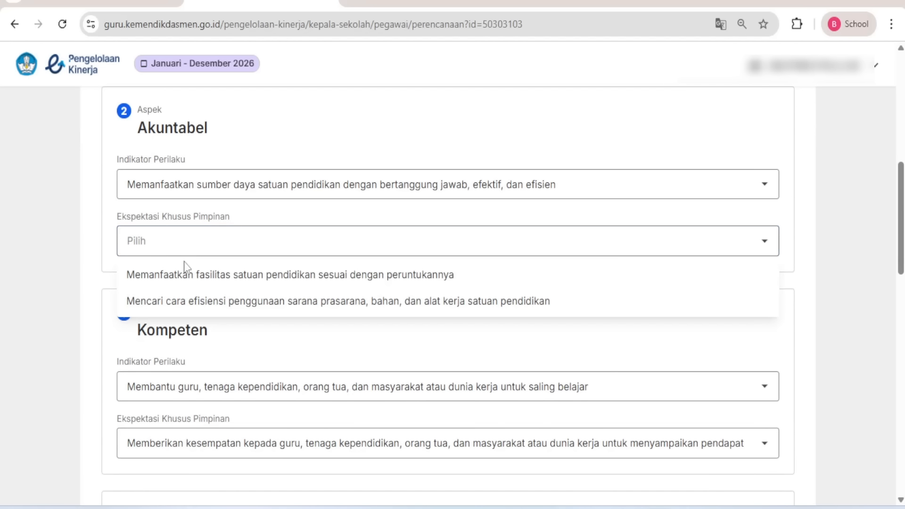
left_click(186, 293)
Step: For Loyal, choose the indicator "Memegang teguh moral dan mematuhi peraturan perundang-undangan yang berlaku" and pick an Ekspektasi Khusus Pimpinan
scroll(196, 321, "down", 6)
scroll(202, 333, "down", 3)
left_click(205, 349)
left_click(208, 379)
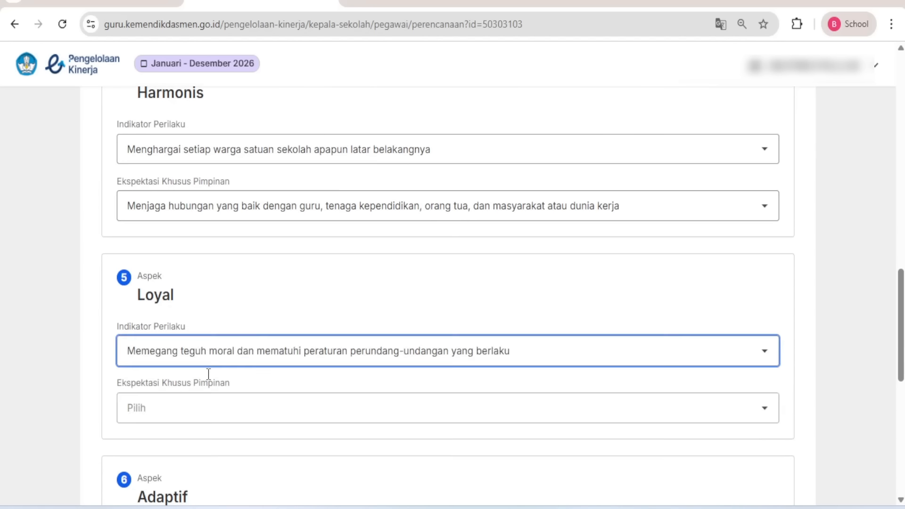
scroll(205, 368, "down", 3)
left_click(191, 264)
left_click(187, 321)
Step: For Adaptif, choose the indicator on continuous innovation and creativity and the expectation "Membuat inovasi yang mendukung tujuan satuan pendidikan secara konsisten"
scroll(187, 321, "down", 6)
left_click(192, 116)
left_click(194, 193)
left_click(193, 172)
left_click(190, 228)
Step: For Kolaboratif, choose the indicator "Bekerja sama secara terbuka…" and the expectation "Mengajukan diri secara sukarela untuk terlibat dalam kegiatan yang mendukung peningkatan pembelajaran"
left_click(183, 305)
left_click(194, 363)
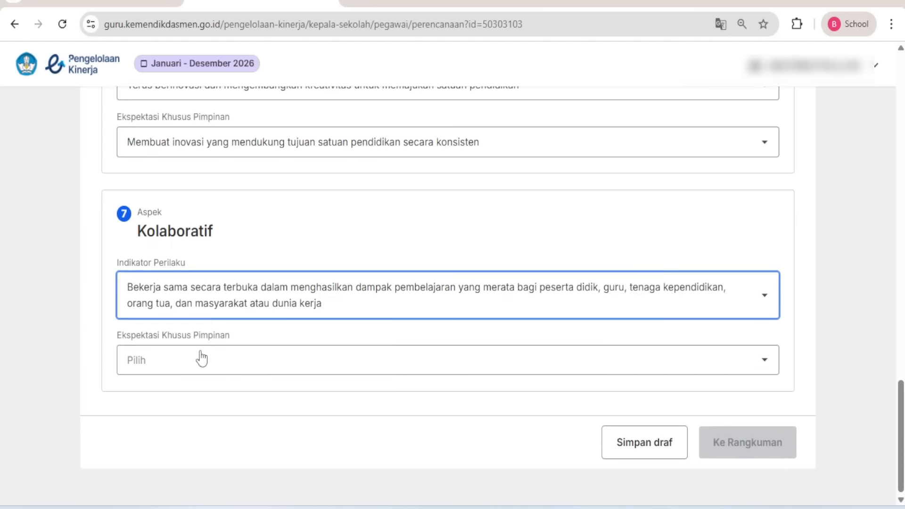
left_click(202, 360)
Step: Check the selections for all seven Perilaku Kerja aspects, proceed to Rangkuman and review the full performance plan
scroll(316, 366, "up", 15)
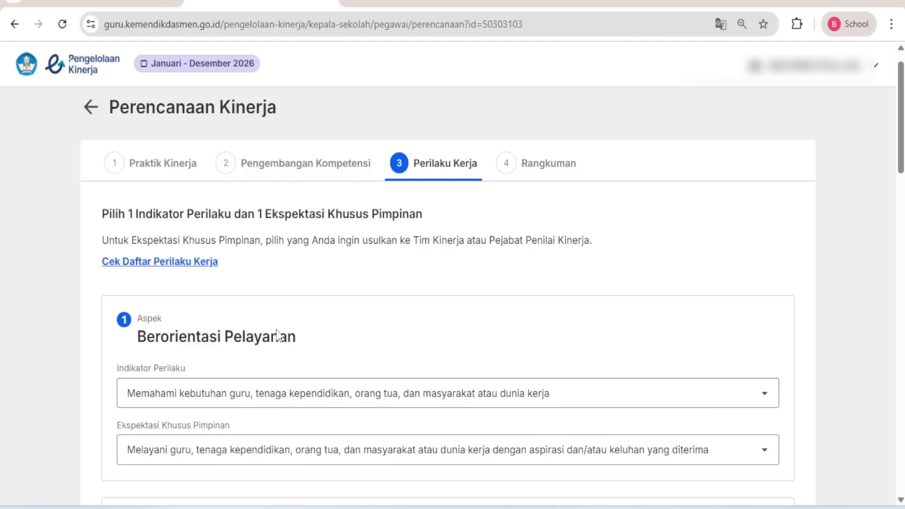
scroll(278, 336, "down", 15)
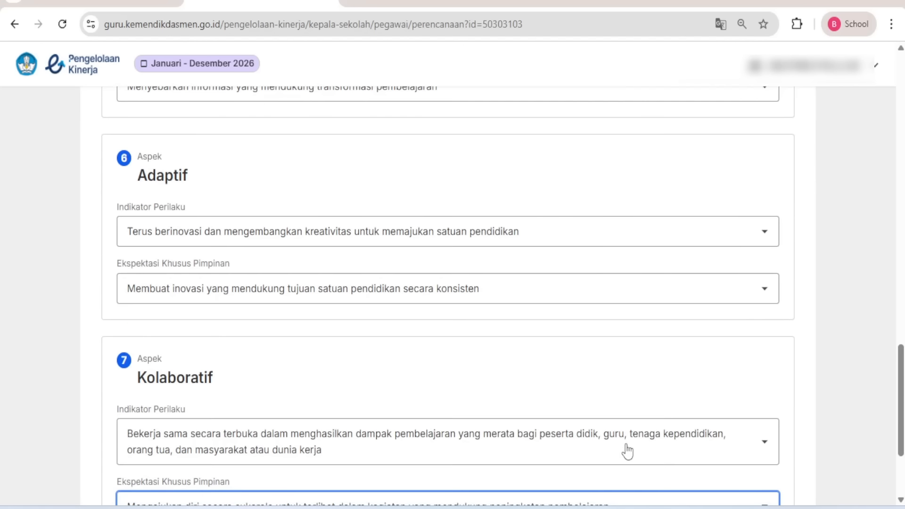
scroll(627, 452, "down", 3)
left_click(733, 448)
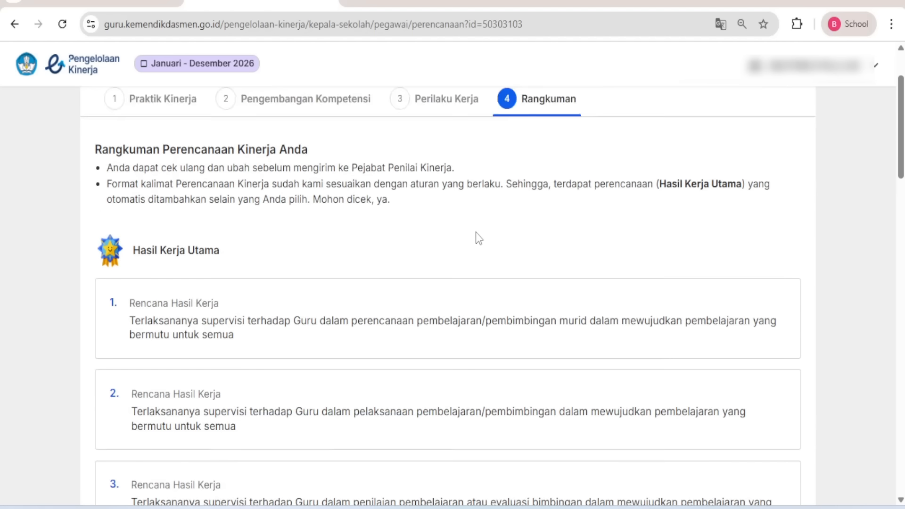
scroll(561, 302, "down", 20)
scroll(592, 316, "down", 2)
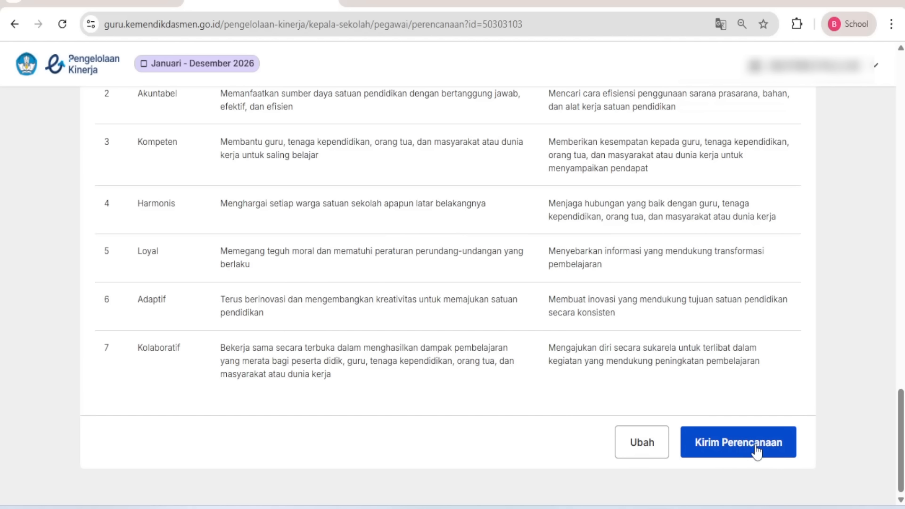
Step: Submit the principal's Perencanaan Kinerja, read the notice in the confirmation dialog and confirm the submission
left_click(730, 450)
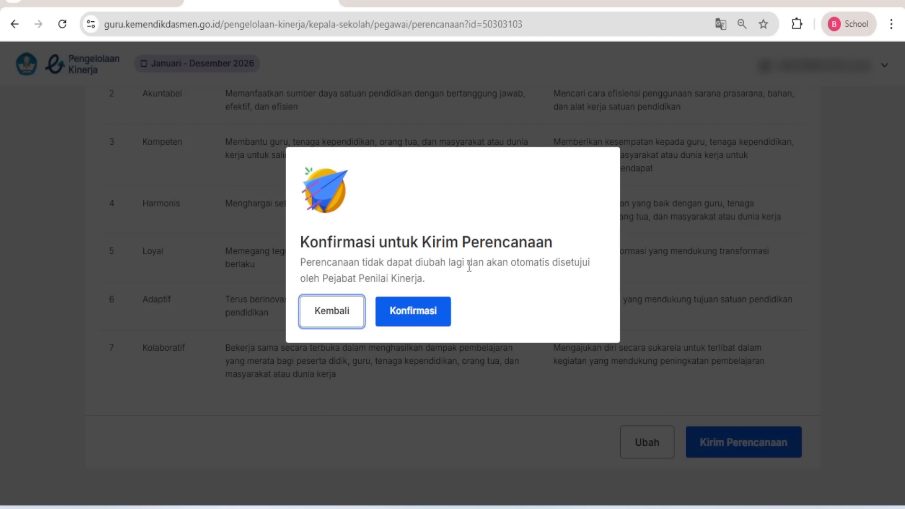
left_click_drag(304, 263, 469, 293)
left_click(481, 295)
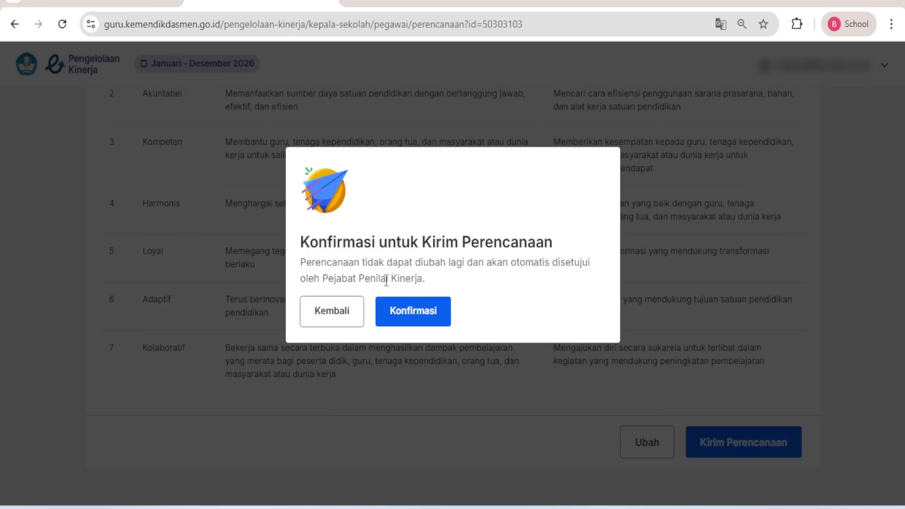
left_click_drag(436, 281, 291, 260)
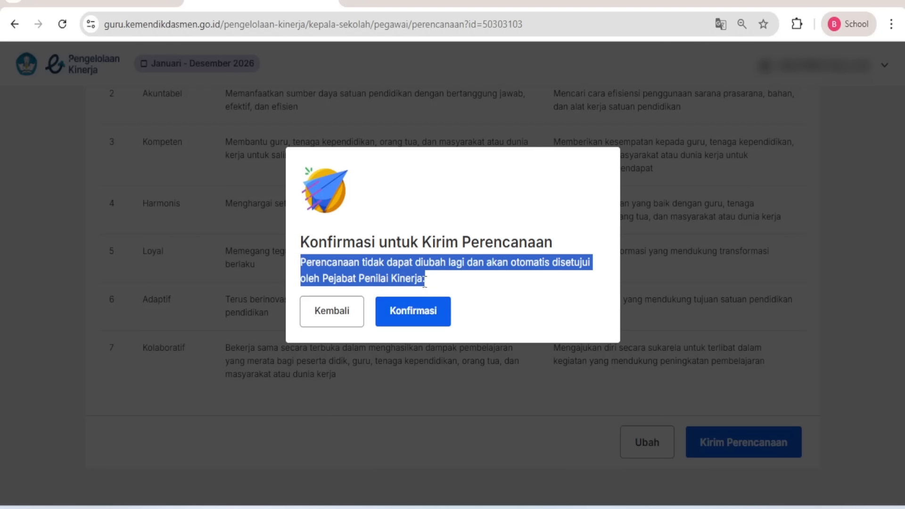
left_click(508, 325)
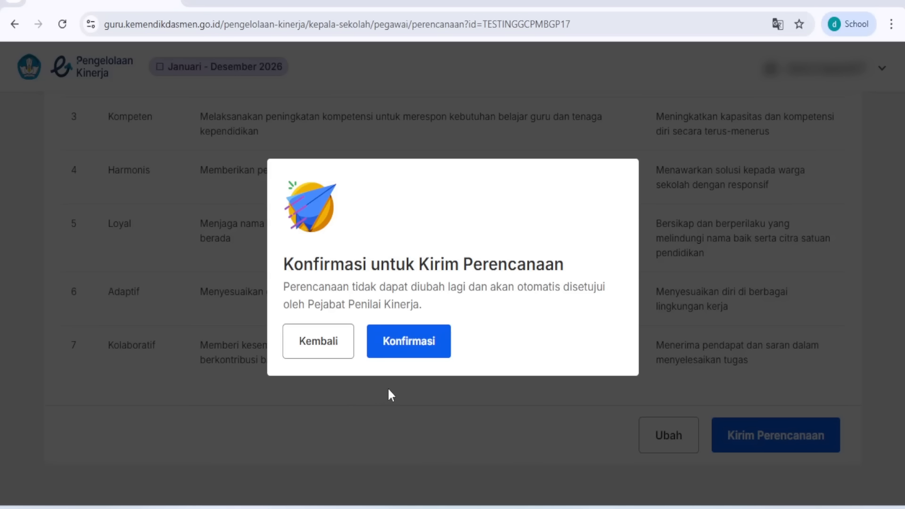
left_click(416, 348)
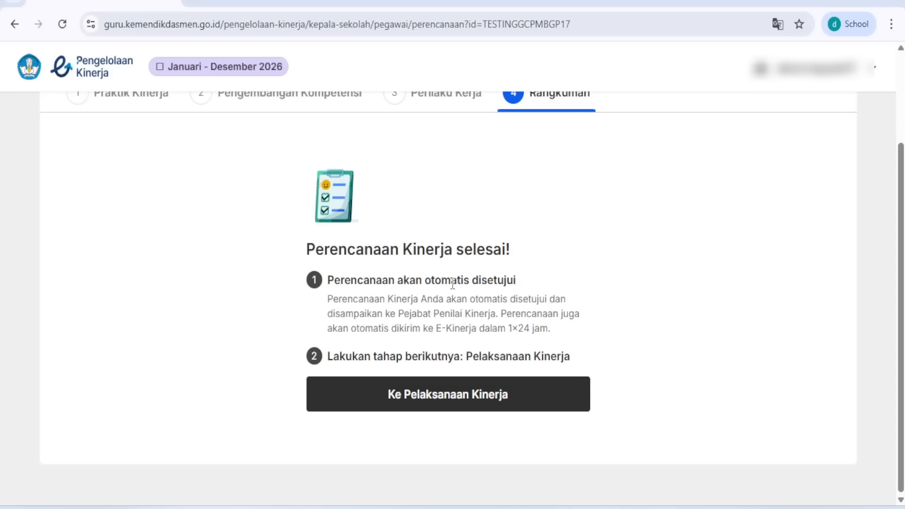
Step: Go on to Pelaksanaan Kinerja and read the status notice about the principal's execution period
left_click(423, 401)
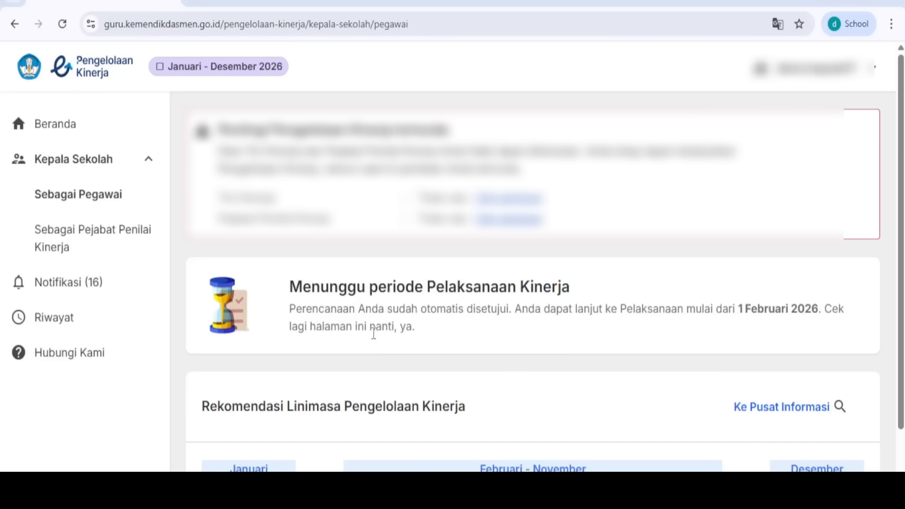
left_click_drag(292, 288, 586, 293)
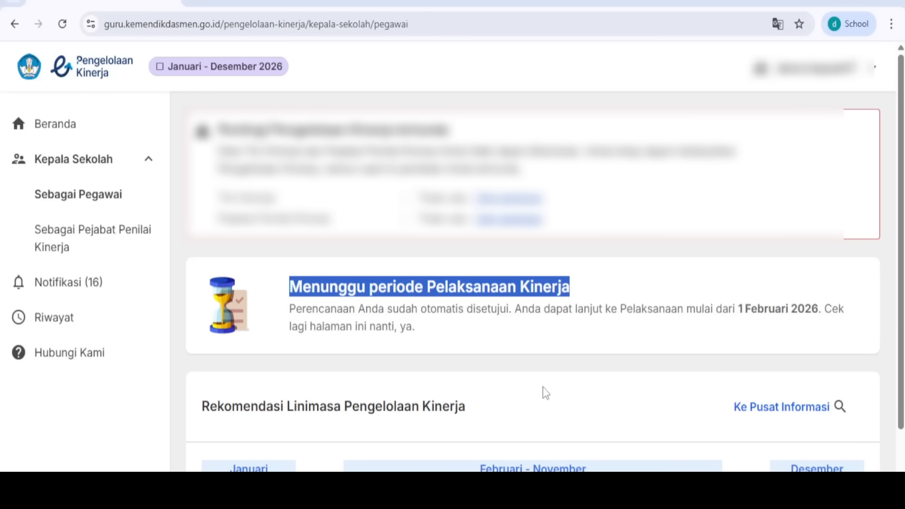
left_click(501, 336)
scroll(486, 356, "down", 2)
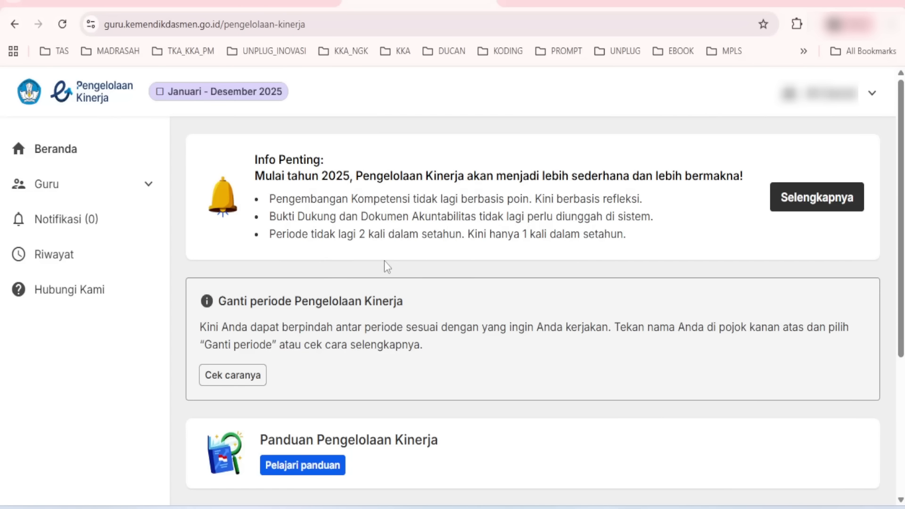
Step: In the teacher account, check in Ganti Periode whether Januari - Desember 2026 can be selected, and close the dialog
left_click(865, 98)
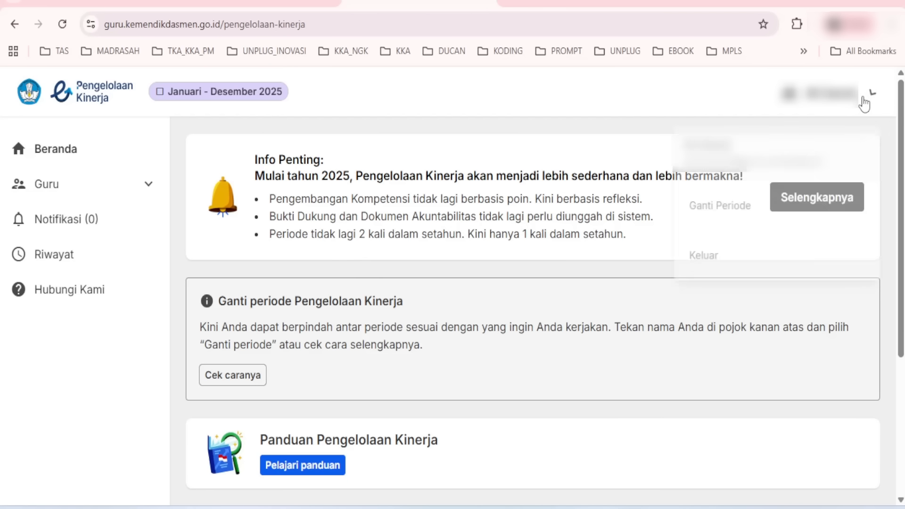
left_click(715, 211)
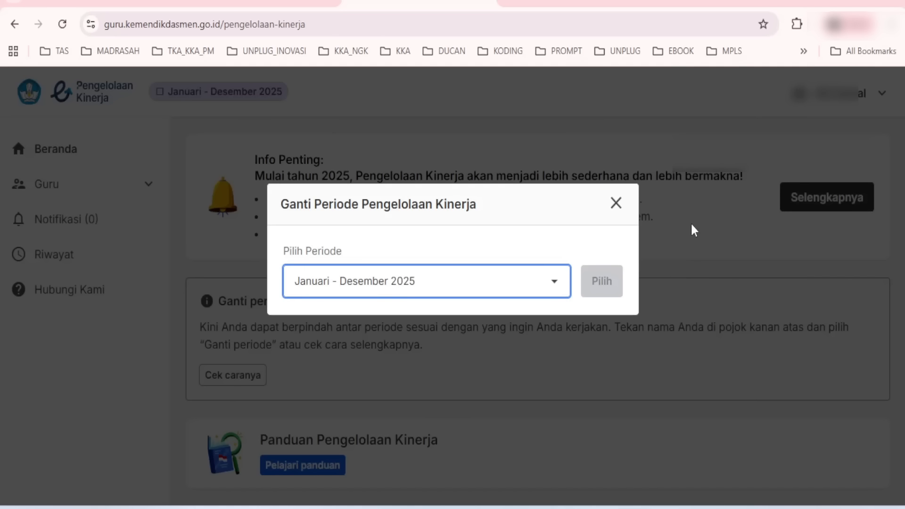
left_click(518, 288)
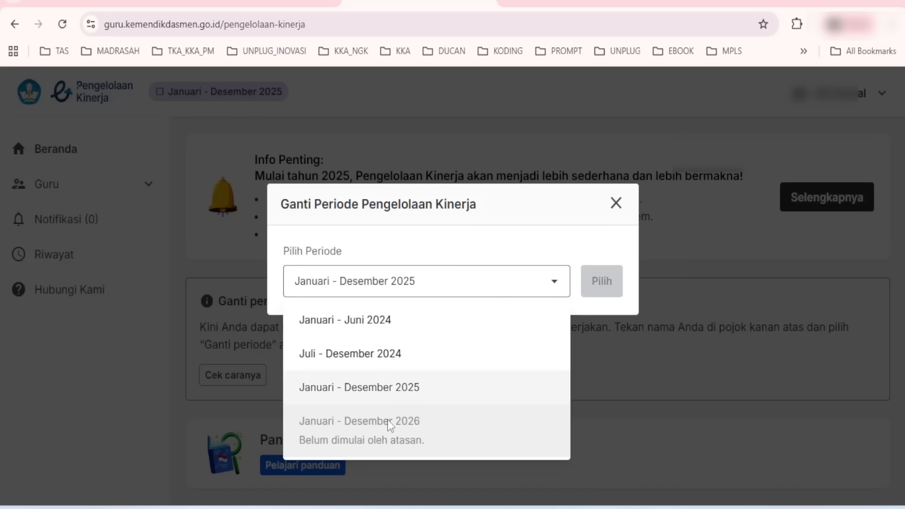
left_click(617, 204)
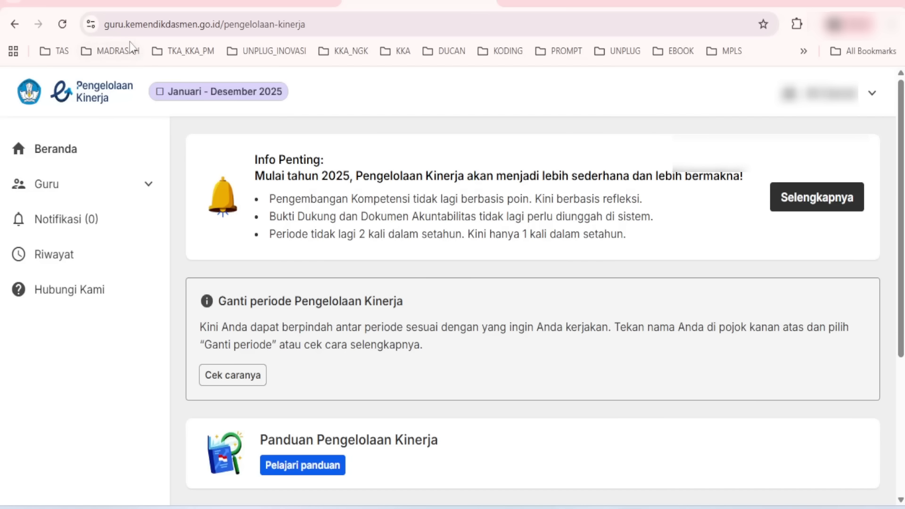
Step: Reload the teacher's page and switch the Pengelolaan Kinerja period to Januari - Desember 2026
left_click(63, 27)
left_click(868, 107)
left_click(719, 225)
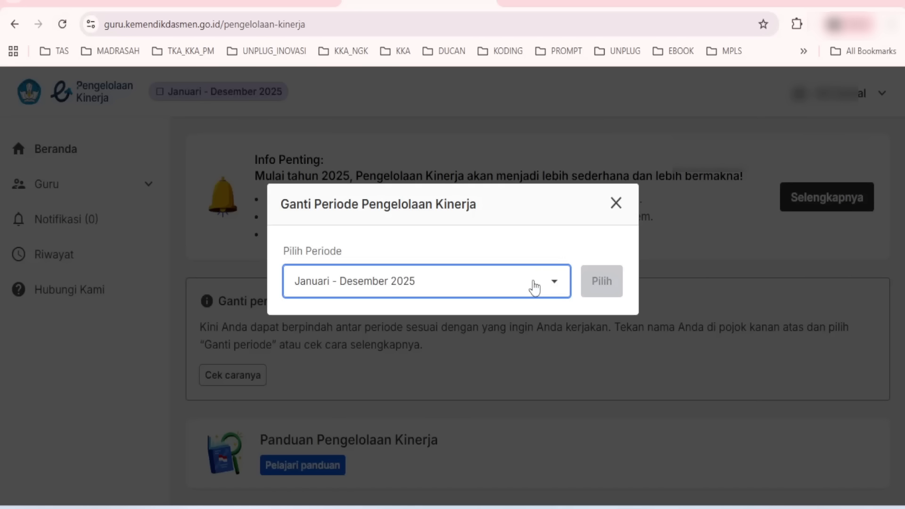
left_click(544, 283)
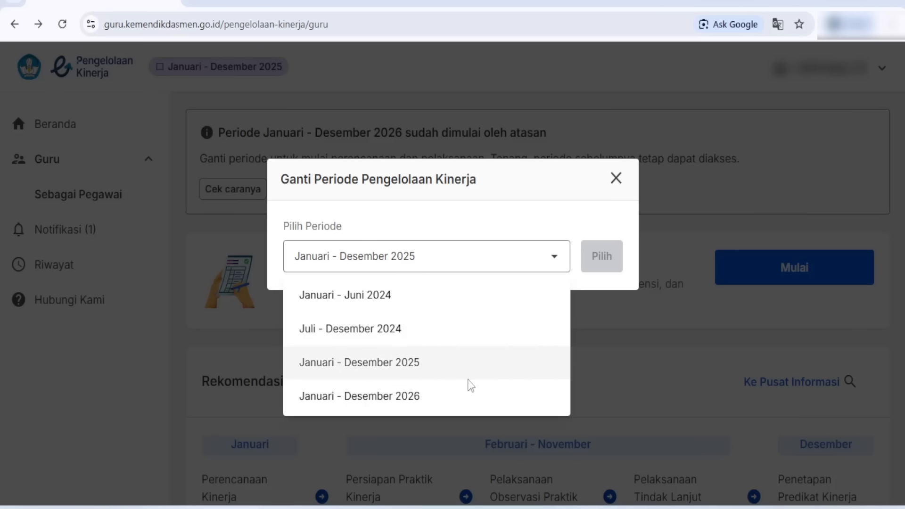
left_click(387, 397)
left_click(596, 259)
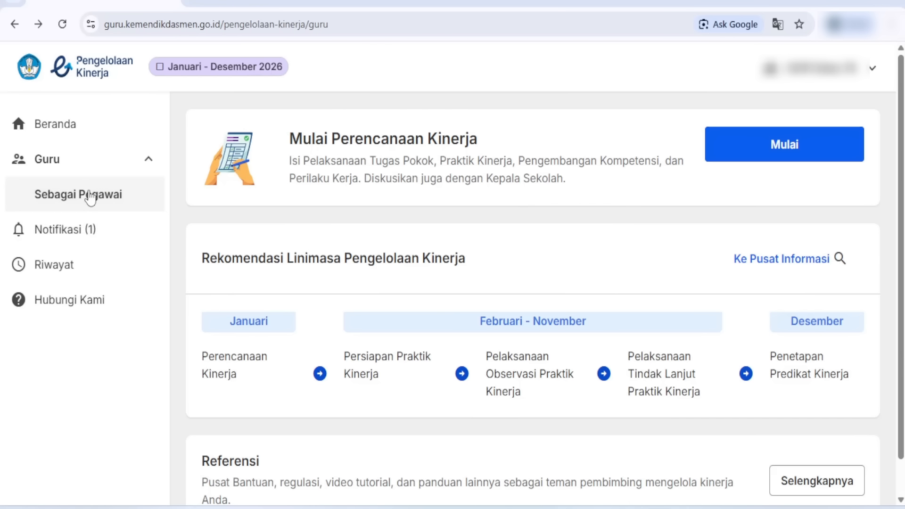
Step: Go from Beranda to the teacher's Sebagai Pegawai page and examine the Rekomendasi Linimasa Pengelolaan Kinerja
left_click(92, 135)
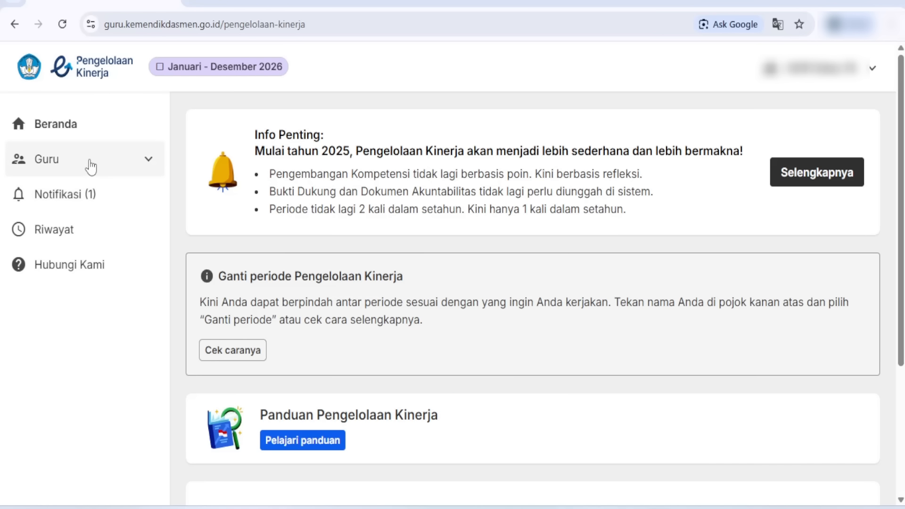
left_click(76, 169)
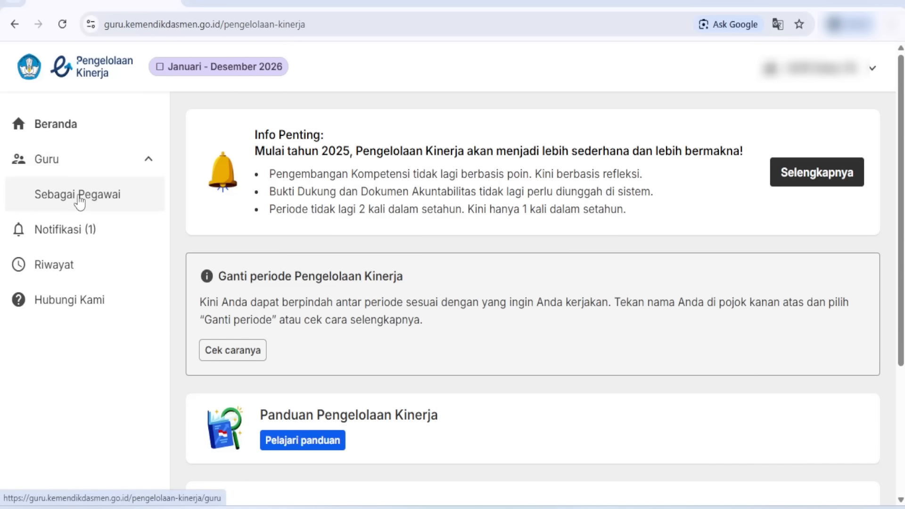
left_click(78, 199)
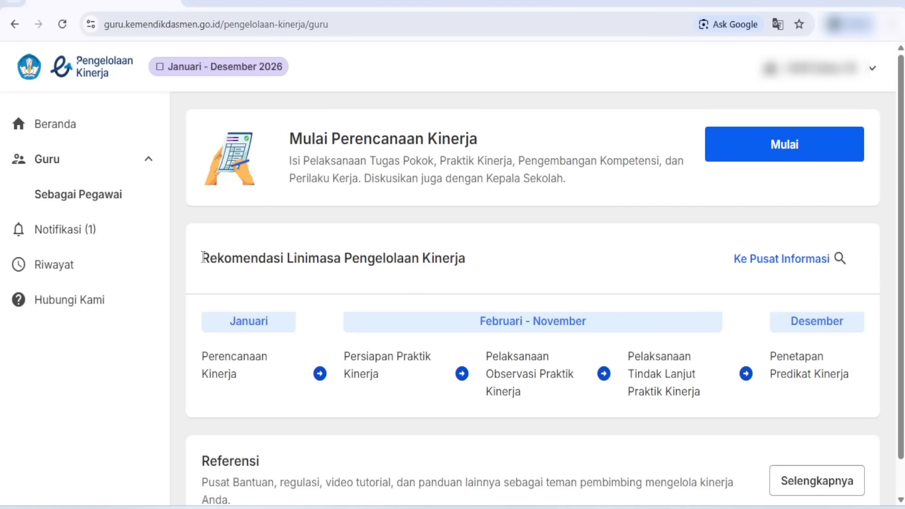
triple_click(254, 255)
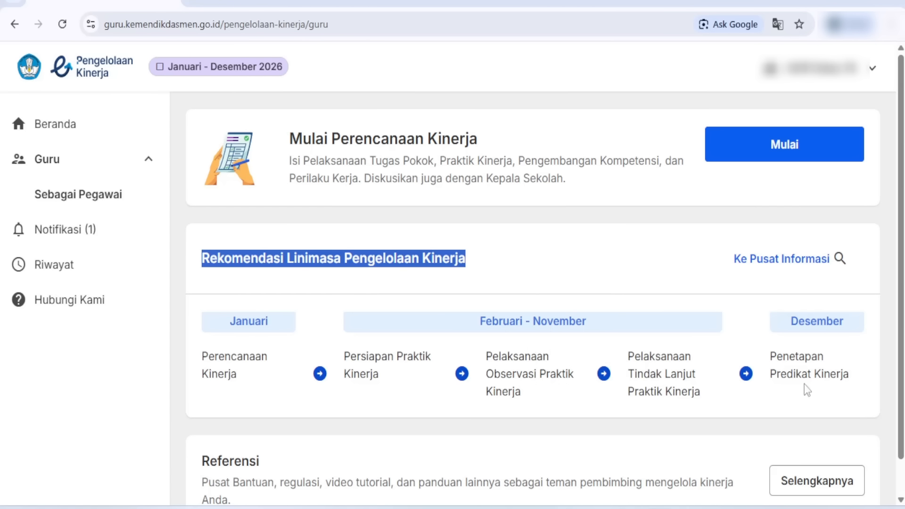
left_click(618, 236)
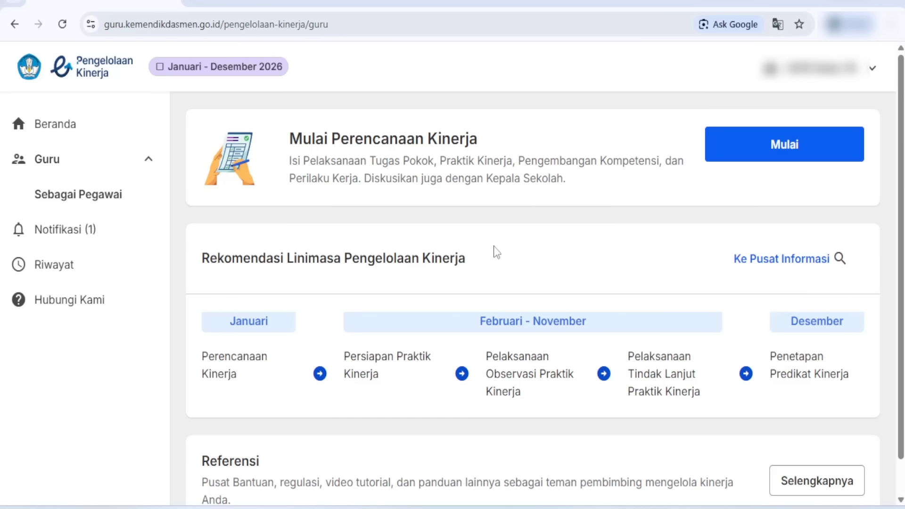
Step: Start the teacher's Perencanaan Kinerja and confirm that the personal data is correct
left_click(772, 150)
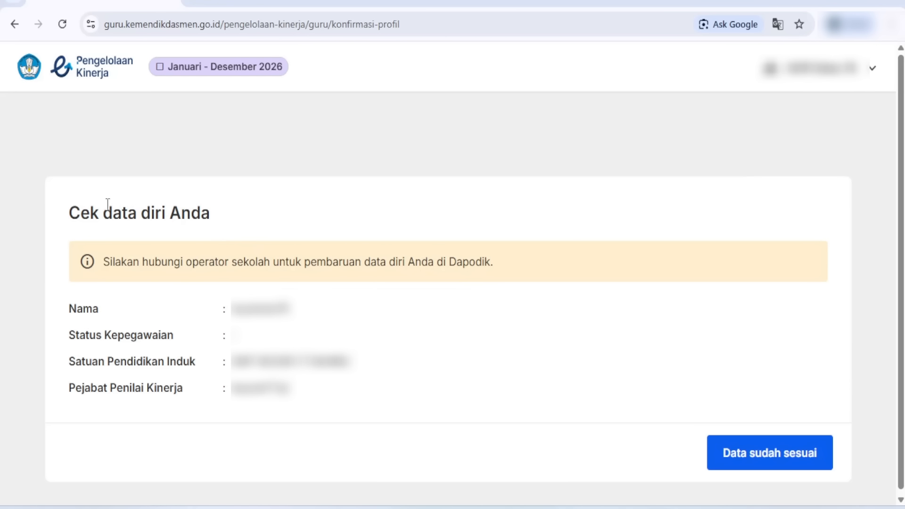
left_click_drag(70, 213, 284, 235)
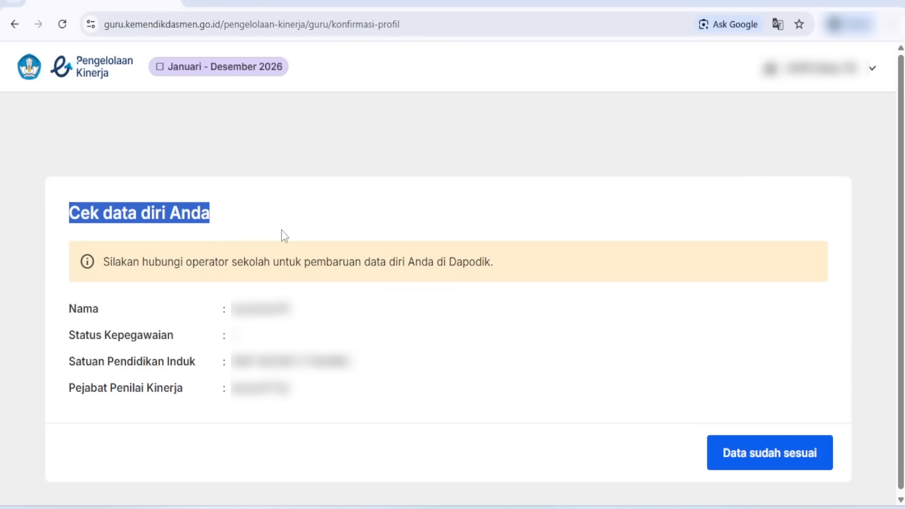
left_click(289, 232)
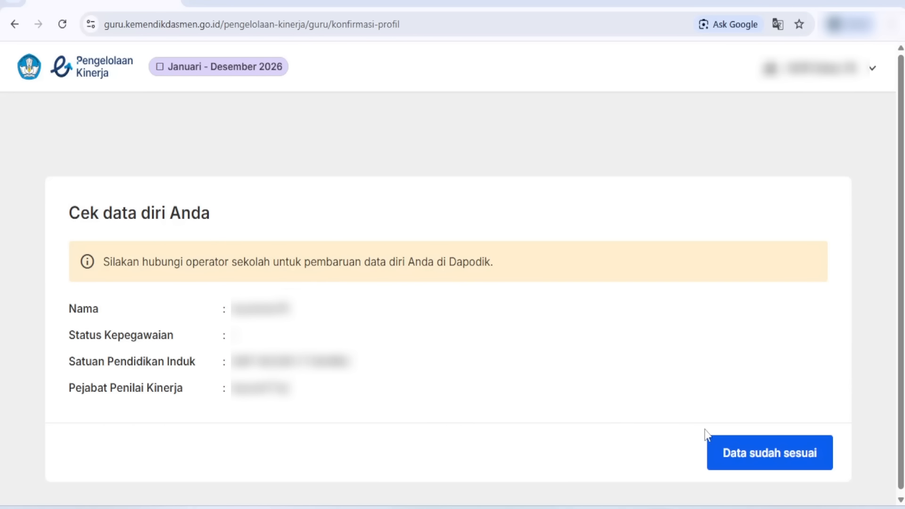
left_click(742, 460)
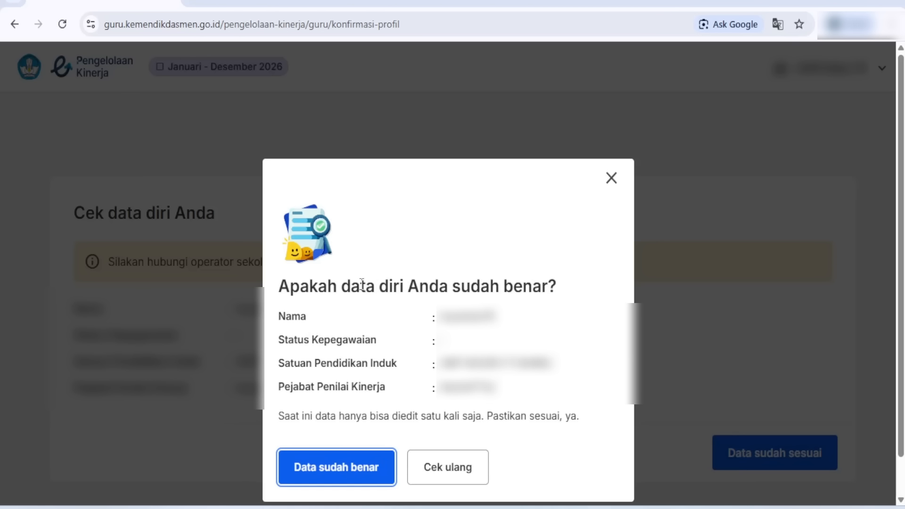
left_click(324, 478)
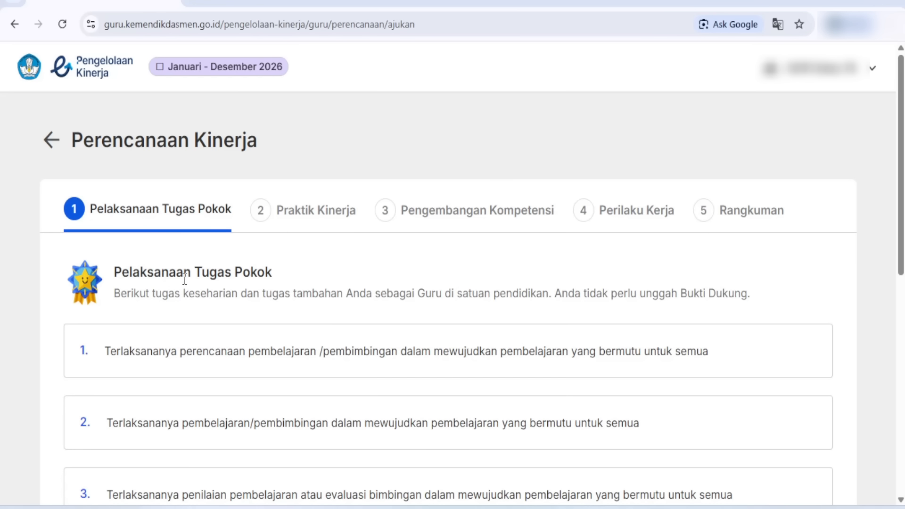
Step: Review the first three Pelaksanaan Tugas Pokok items and choose "Membimbing dan melatih kegiatan ekstrakulikuler" for item 4
scroll(186, 275, "down", 5)
scroll(224, 233, "up", 2)
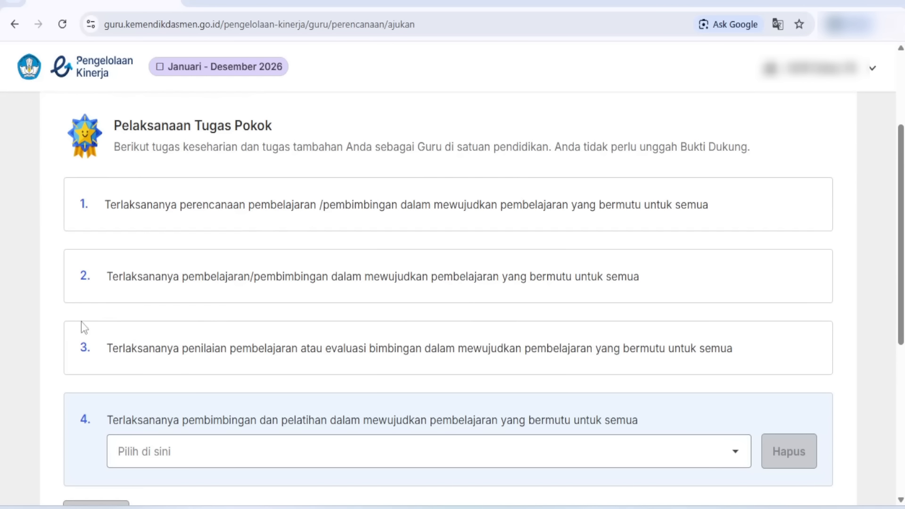
left_click_drag(71, 202, 698, 366)
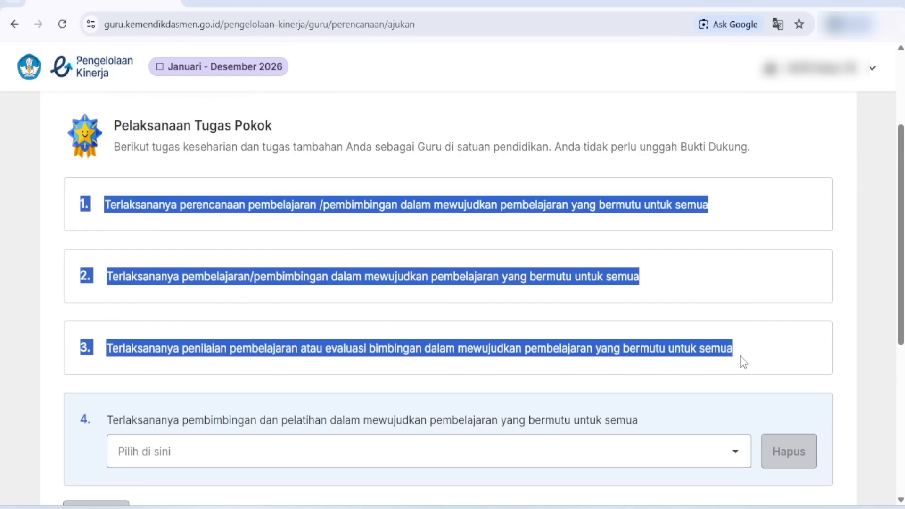
left_click(748, 313)
scroll(393, 284, "down", 3)
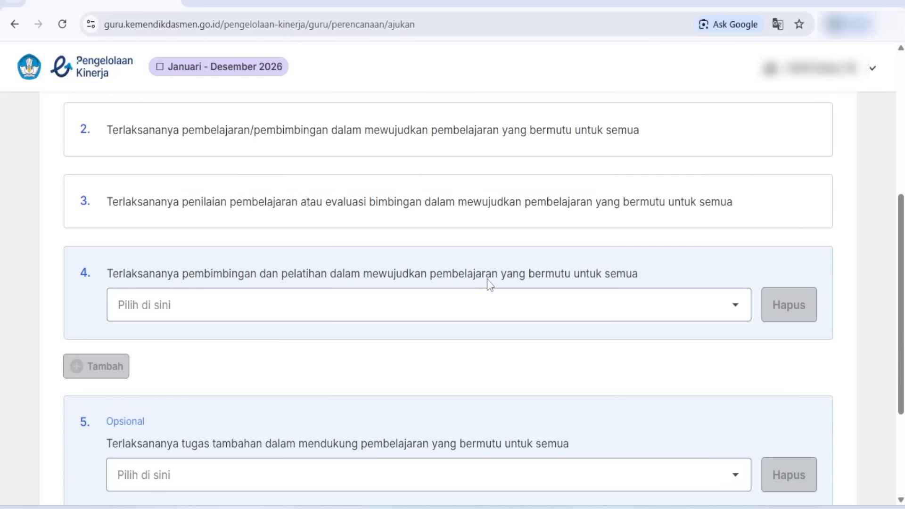
left_click(610, 311)
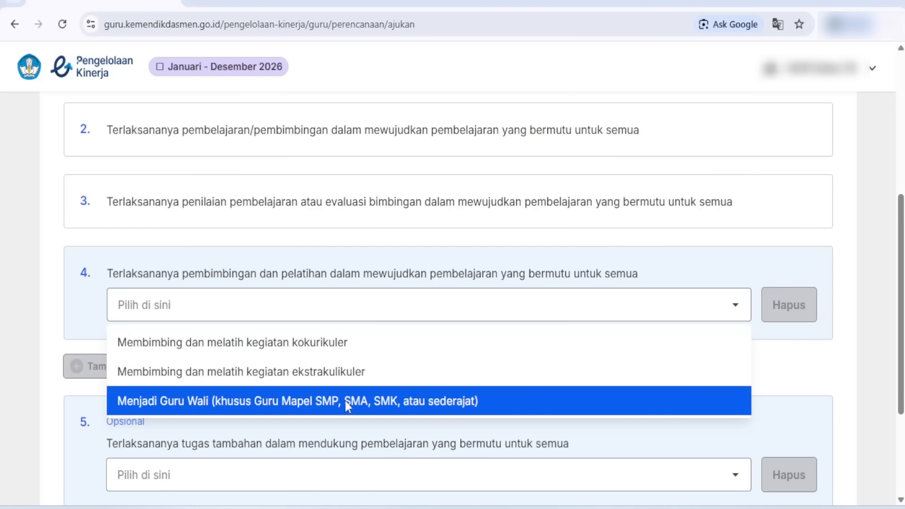
left_click(347, 372)
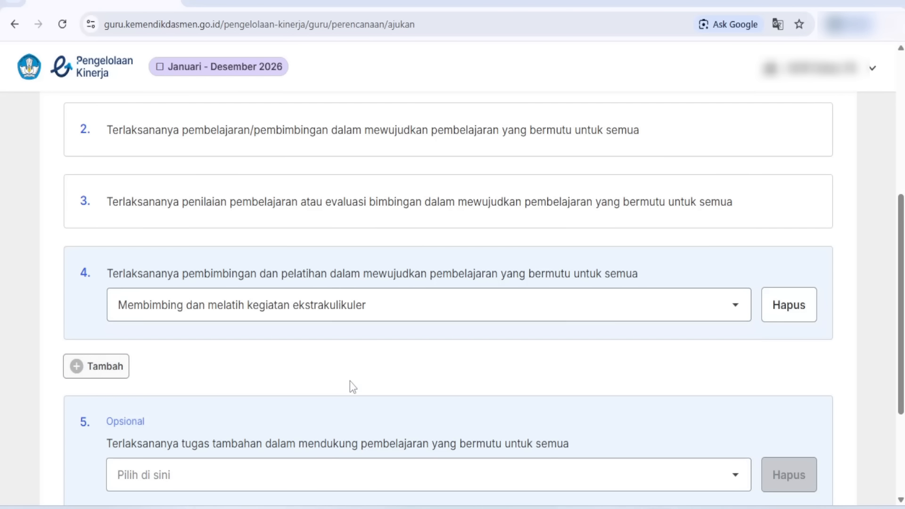
Step: Try "Membimbing dan melatih kegiatan kokurikuler" as a second activity under item 4 and remove it again
scroll(472, 325, "down", 3)
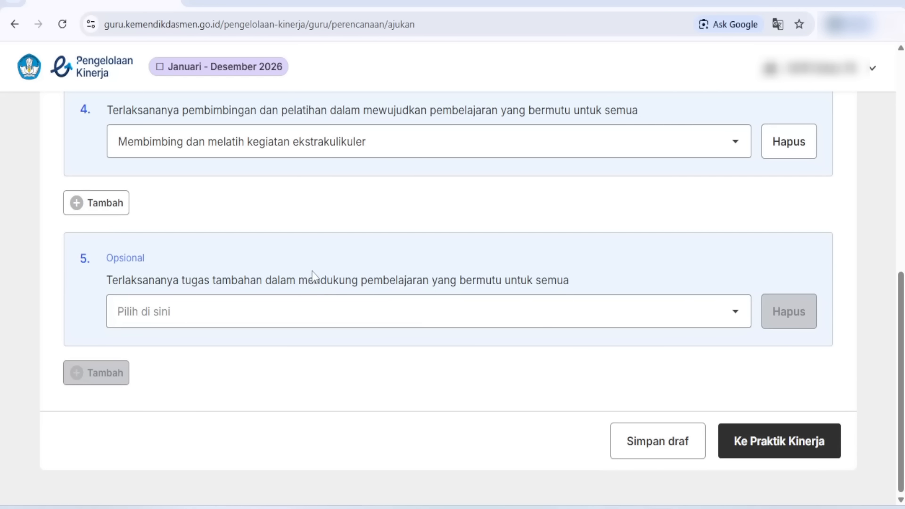
scroll(218, 232, "up", 2)
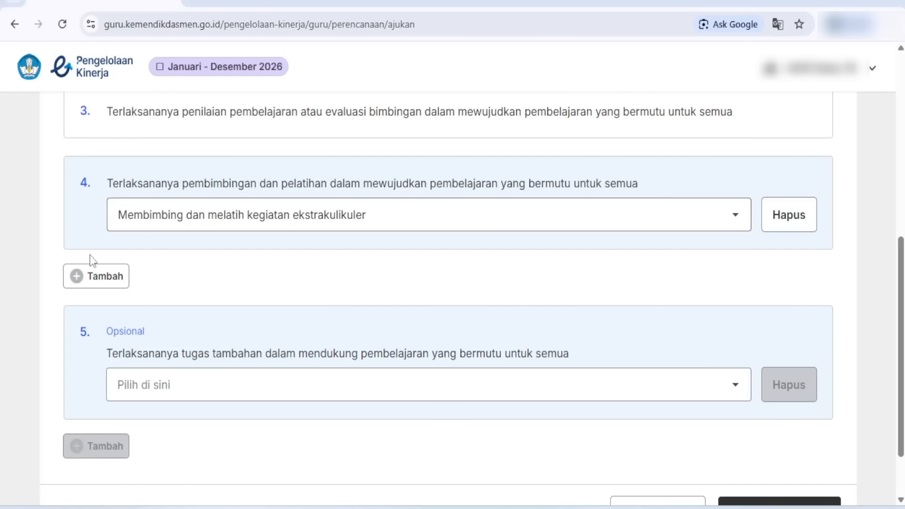
left_click(101, 276)
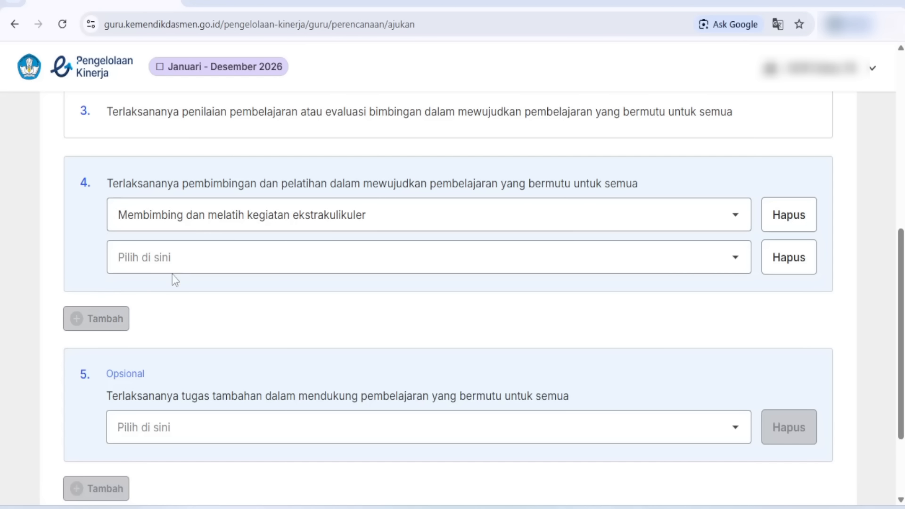
left_click(726, 257)
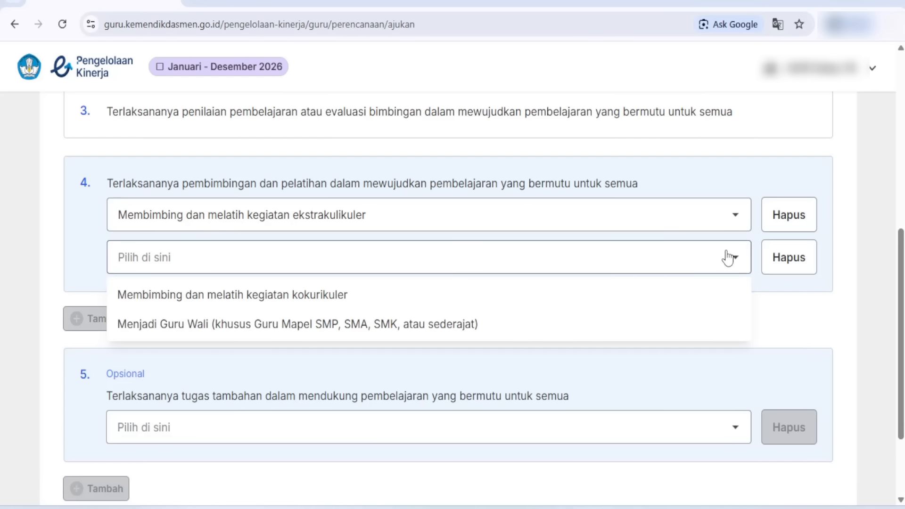
left_click(298, 294)
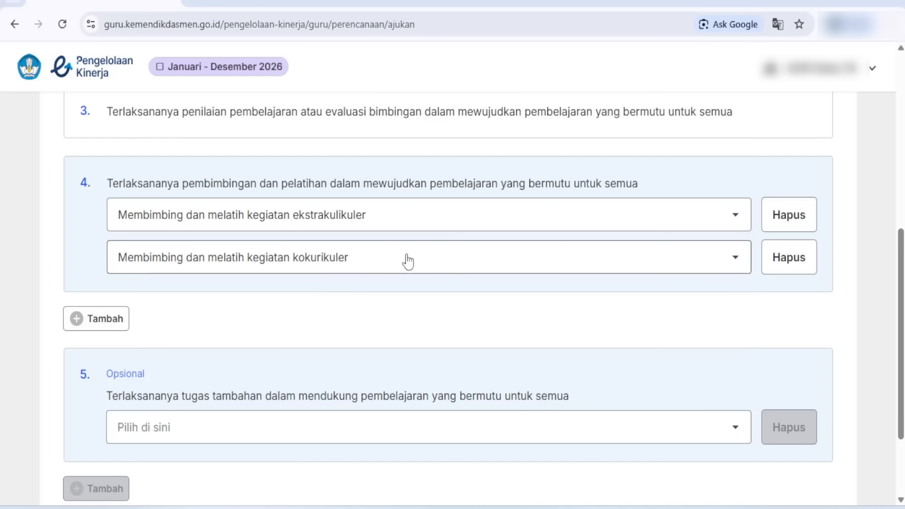
left_click(786, 263)
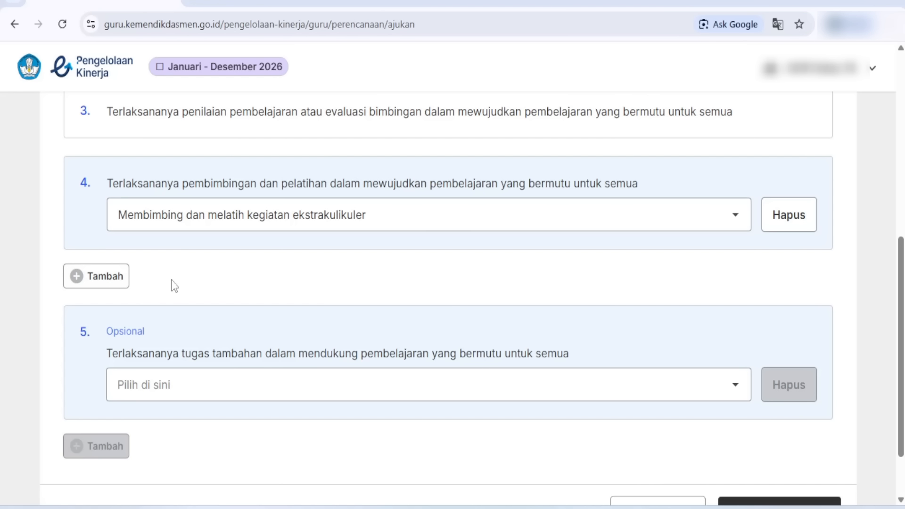
left_click(92, 282)
left_click(643, 268)
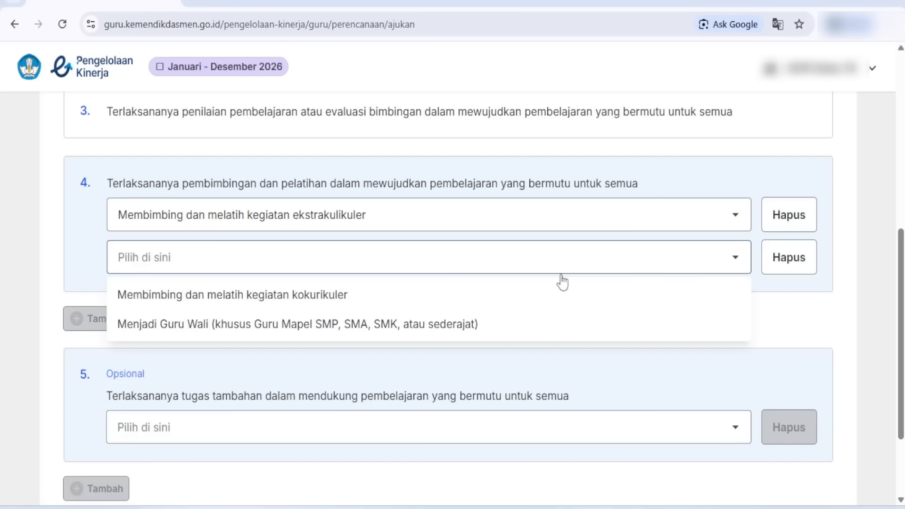
left_click(234, 294)
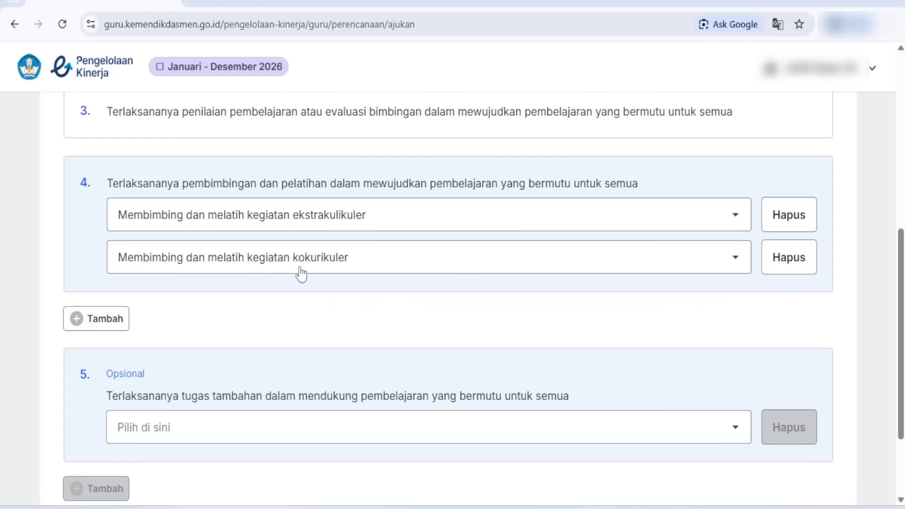
left_click(776, 257)
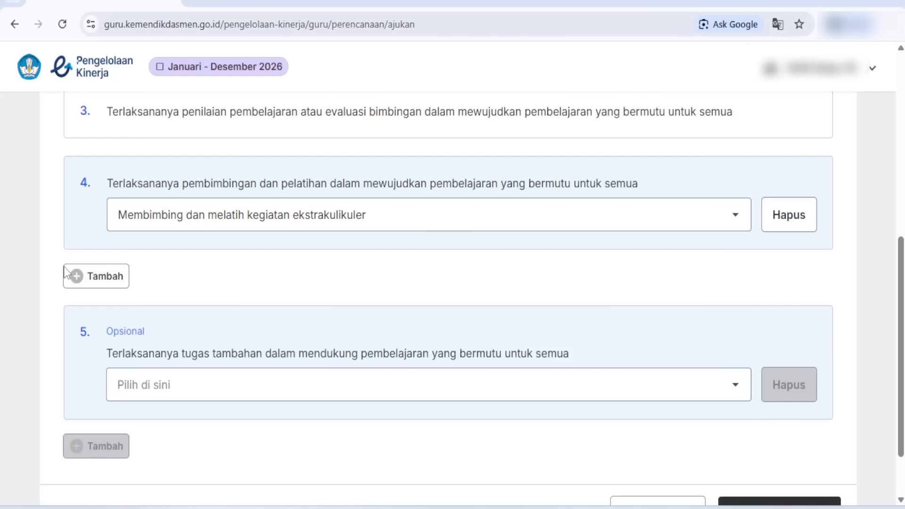
Step: Add "Menjadi Guru Wali (khusus Guru Mapel SMP, SMA, SMK, atau sederajat)" and "Membimbing dan melatih kegiatan kokurikuler" to item 4
left_click(77, 276)
left_click(730, 259)
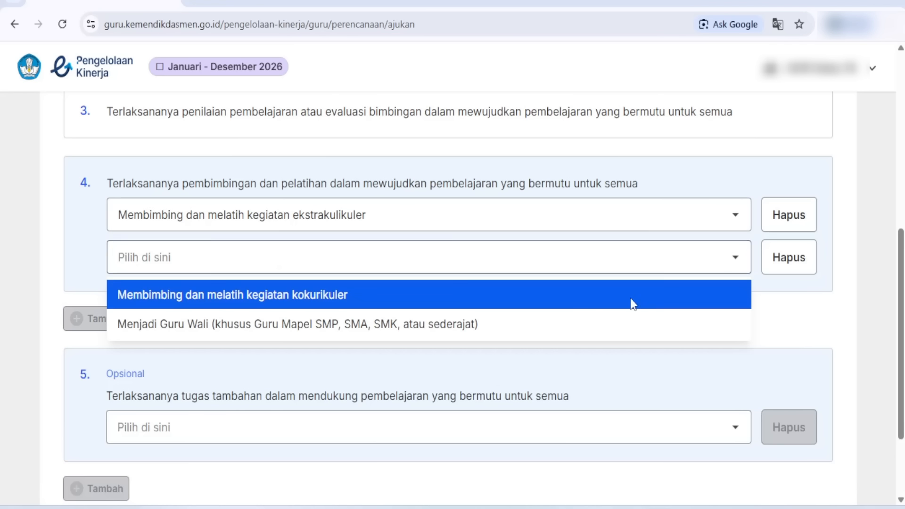
left_click(538, 331)
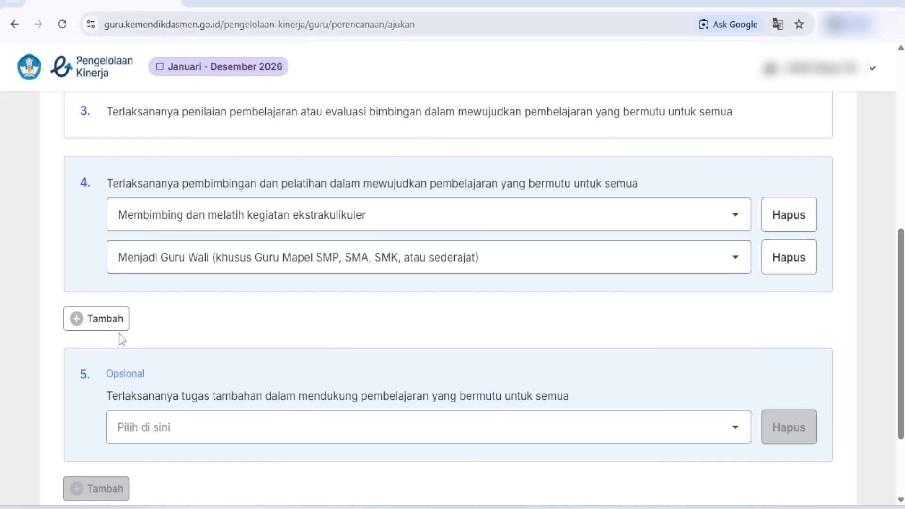
left_click(97, 323)
left_click(726, 310)
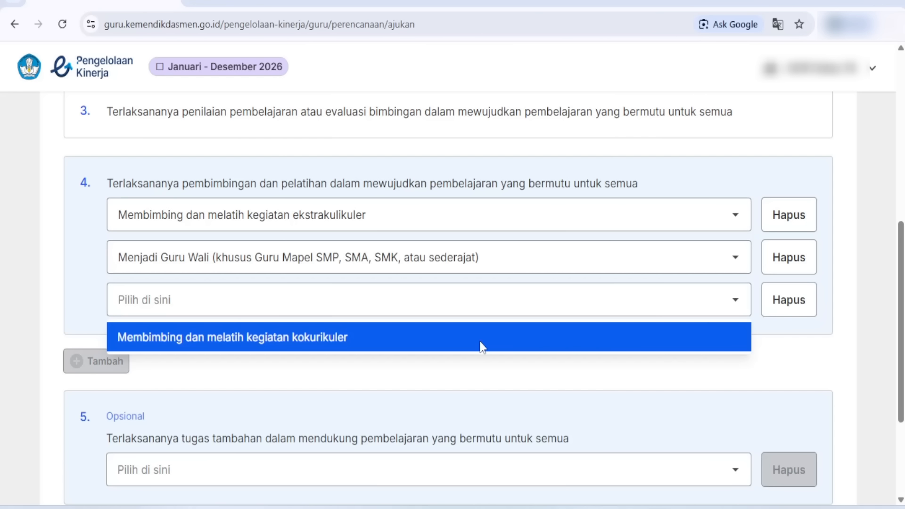
left_click(486, 347)
Step: Choose "Pembina Ekstrakurikuler" as the first additional task under the optional item 5
scroll(361, 349, "down", 2)
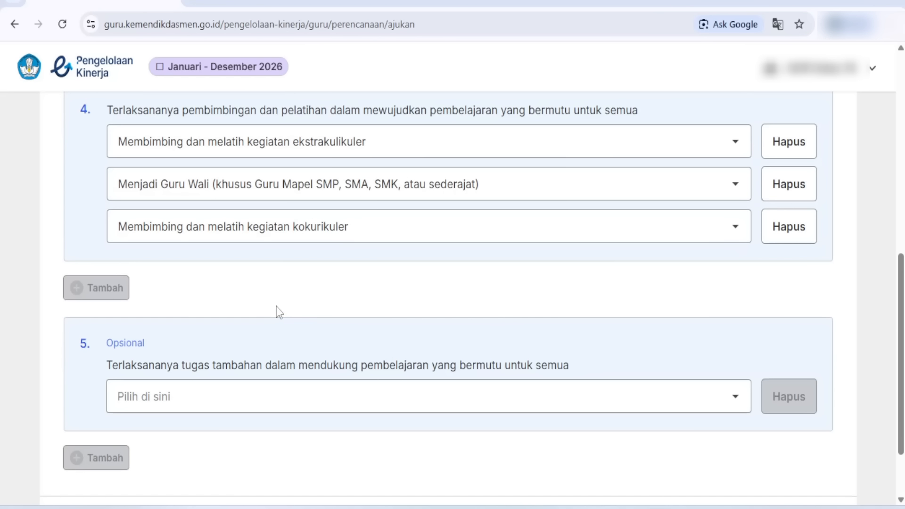
scroll(281, 313, "down", 2)
scroll(141, 302, "down", 1)
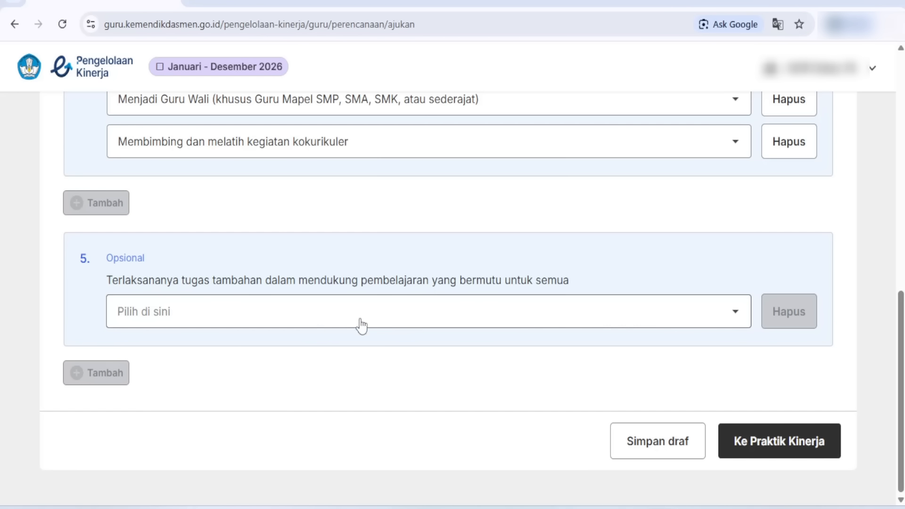
left_click(443, 315)
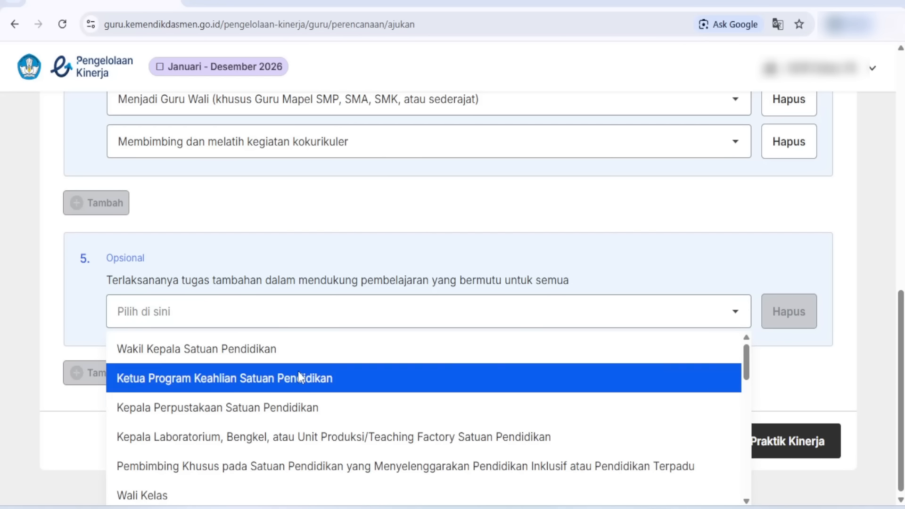
scroll(257, 432, "down", 2)
scroll(257, 435, "down", 2)
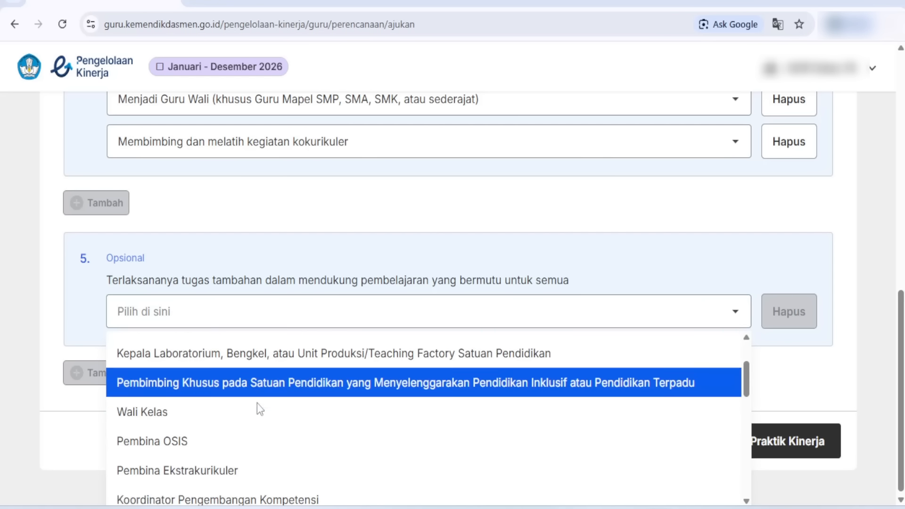
left_click(223, 406)
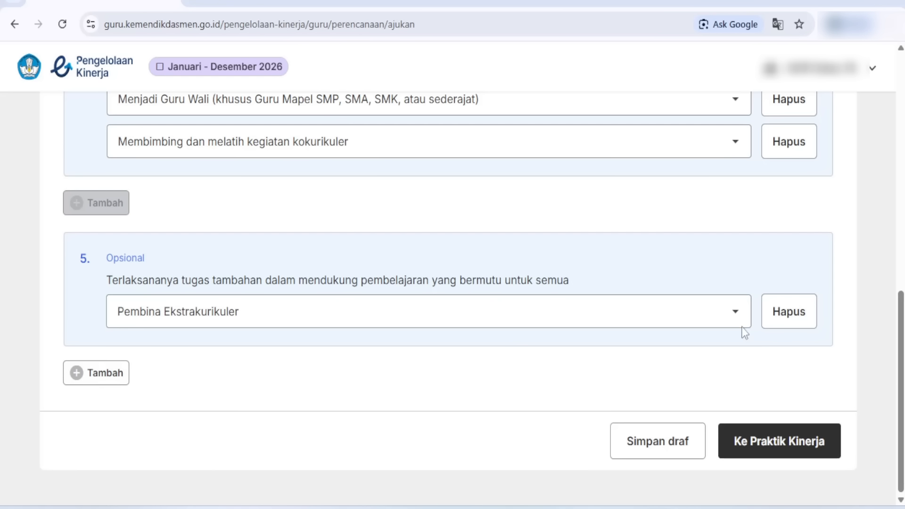
Step: Add a second additional task to item 5 and set it to "Koordinator Pembelajaran Berbasis Projek"
left_click(97, 377)
scroll(188, 400, "down", 1)
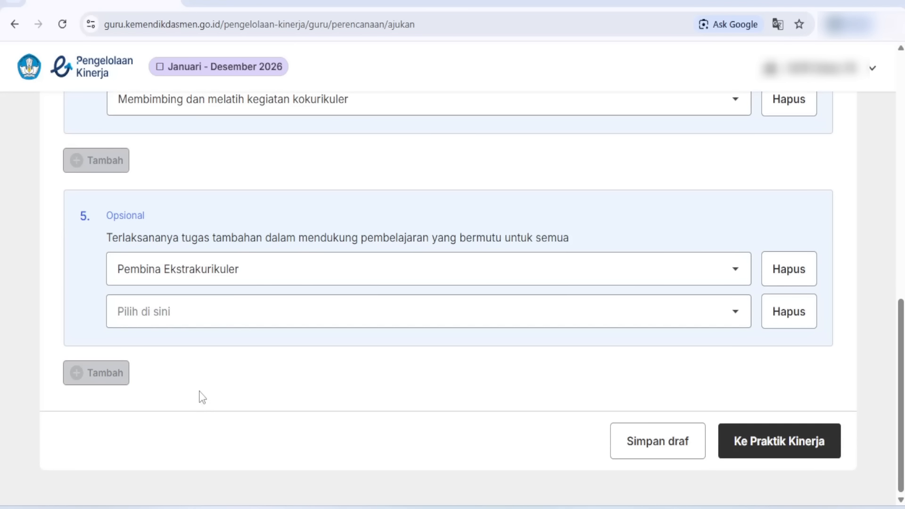
left_click(683, 321)
scroll(343, 430, "down", 5)
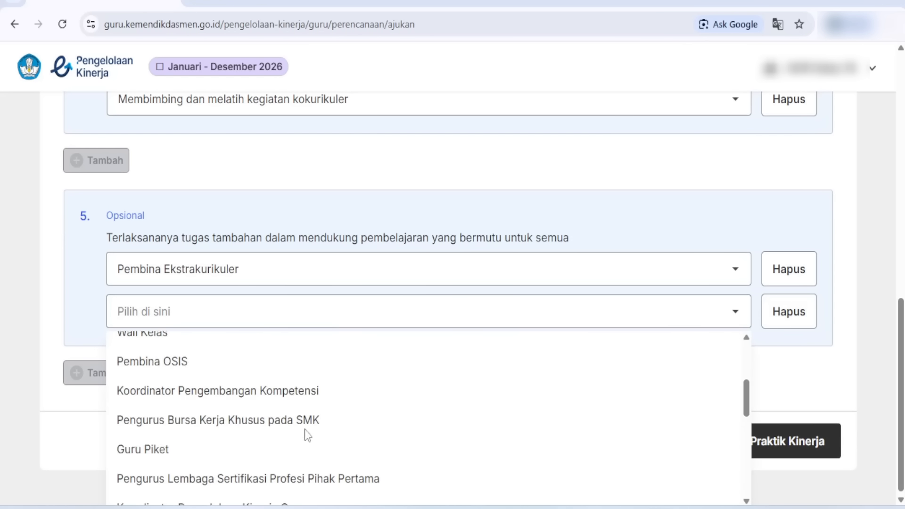
scroll(240, 420, "up", 2)
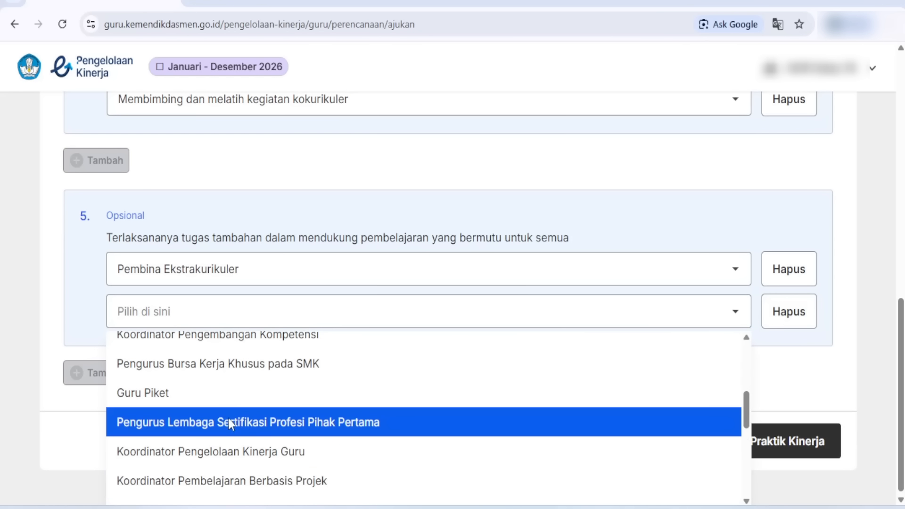
scroll(240, 418, "down", 5)
scroll(273, 400, "up", 2)
scroll(275, 403, "up", 2)
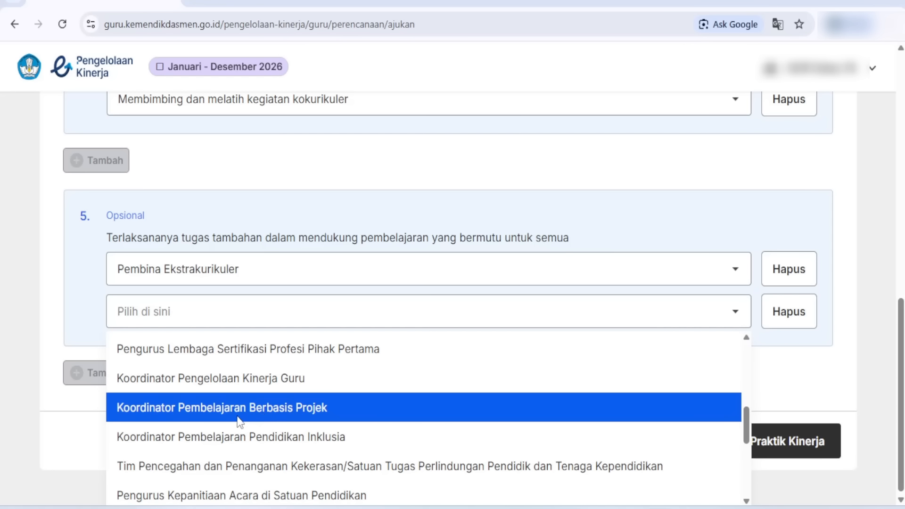
left_click(268, 403)
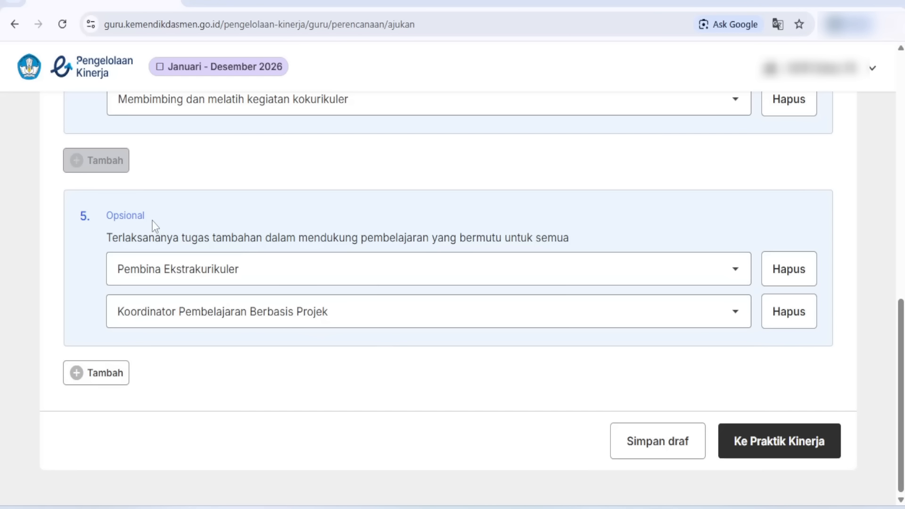
Step: Check the optional item 5 and save the Pelaksanaan Tugas Pokok as a draft
double_click(141, 217)
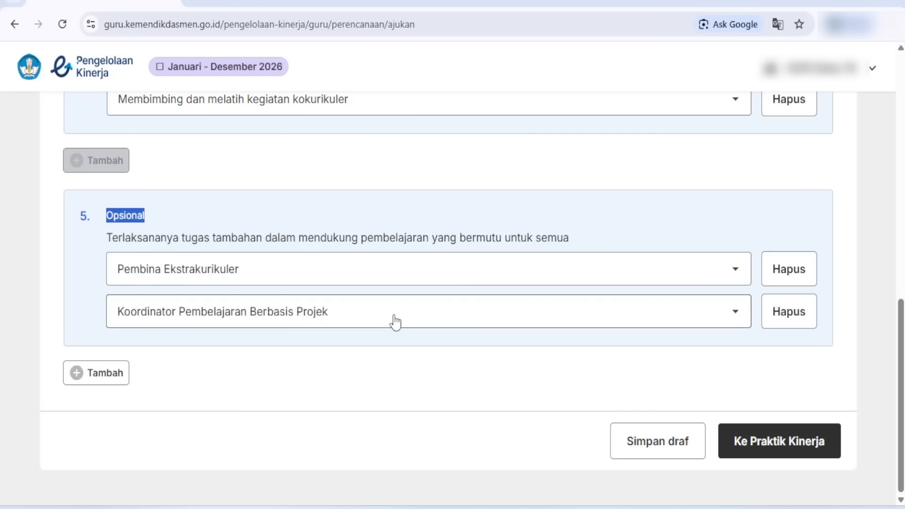
scroll(492, 224, "up", 2)
scroll(491, 227, "down", 2)
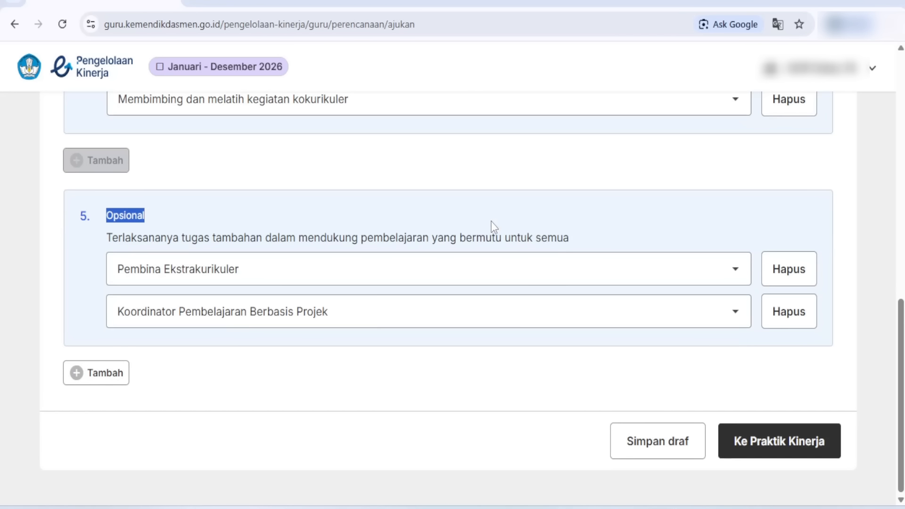
left_click(609, 234)
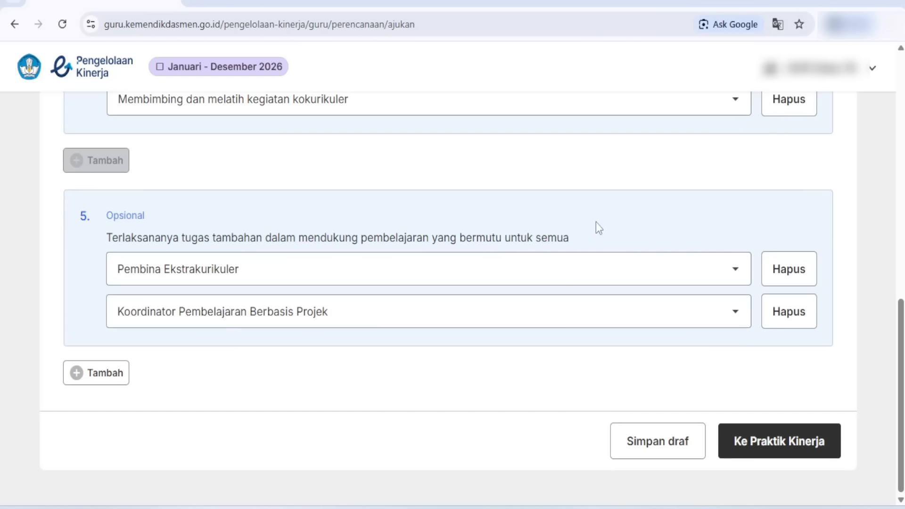
left_click(657, 448)
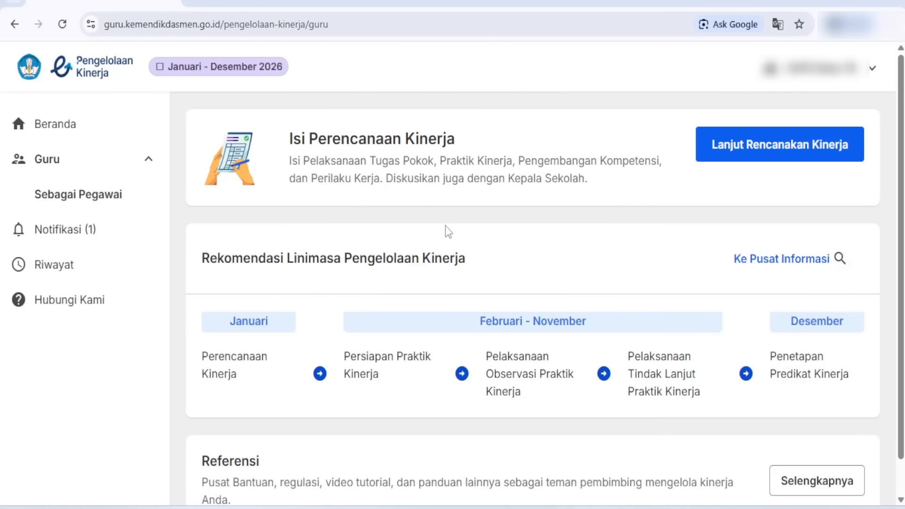
Step: Return through Beranda to the teacher's Sebagai Pegawai page and reopen the saved Perencanaan Kinerja draft
left_click(73, 136)
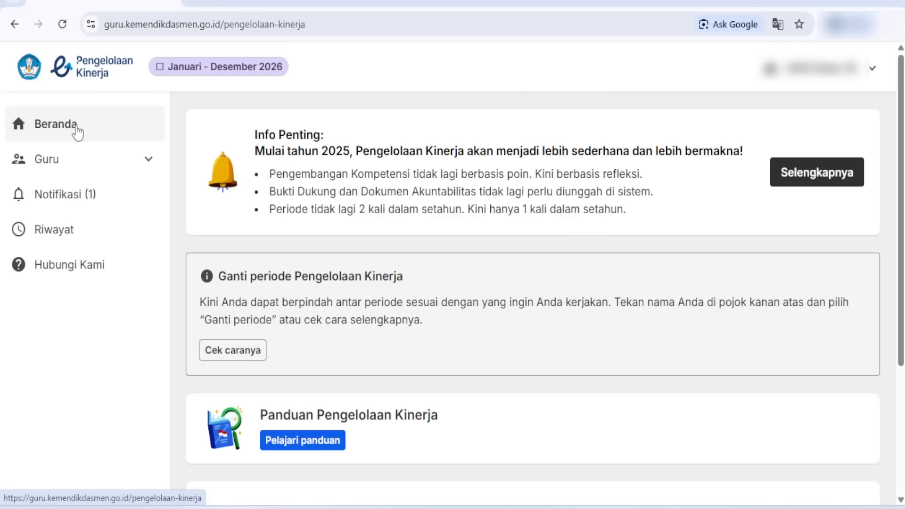
left_click(73, 168)
left_click(69, 193)
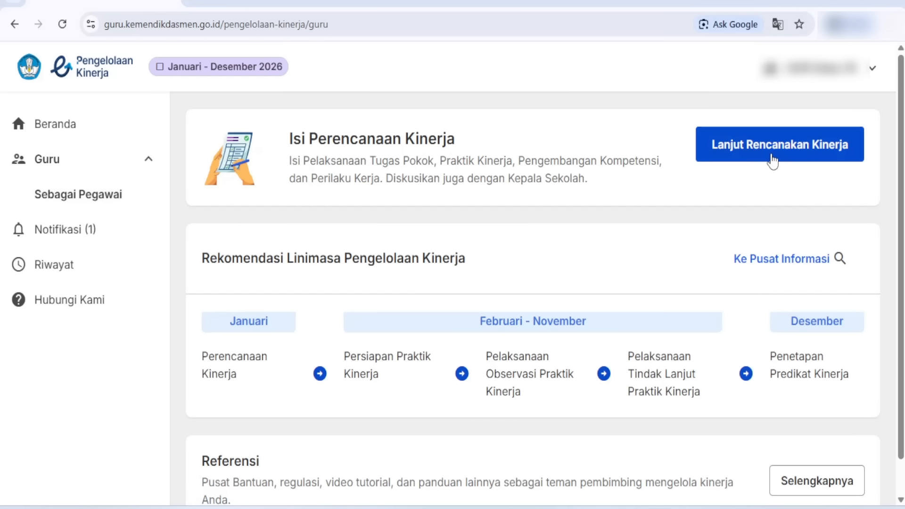
left_click(752, 142)
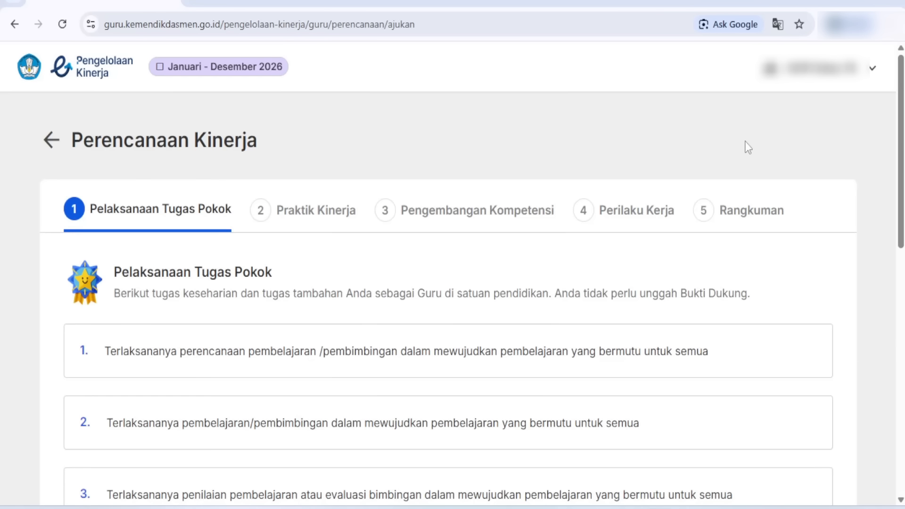
scroll(494, 313, "down", 15)
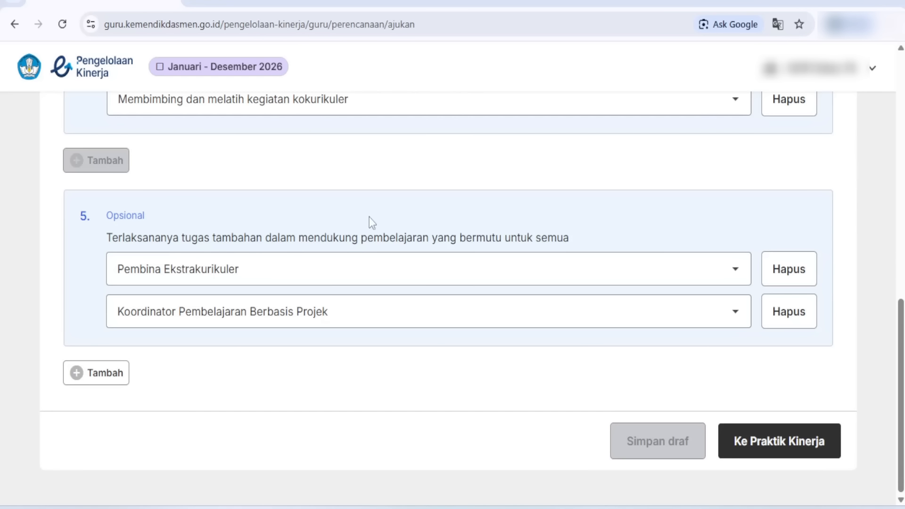
Step: Proceed to Praktik Kinerja, save the draft there without choosing an indicator, and resume the Perencanaan Kinerja
left_click(780, 448)
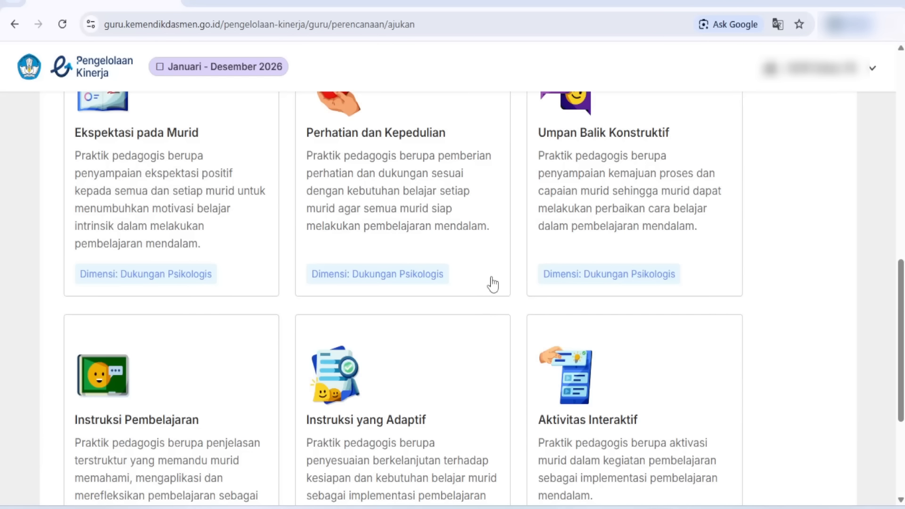
scroll(636, 412, "down", 5)
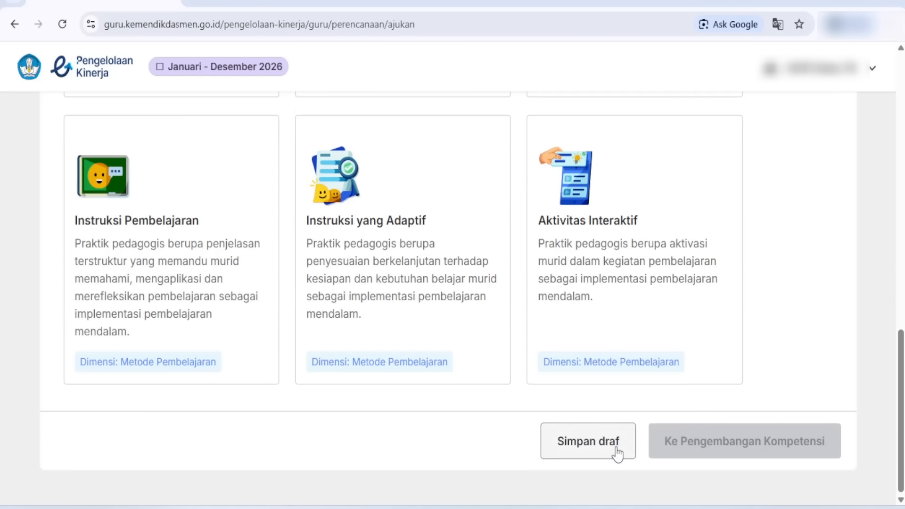
left_click(618, 452)
left_click(818, 150)
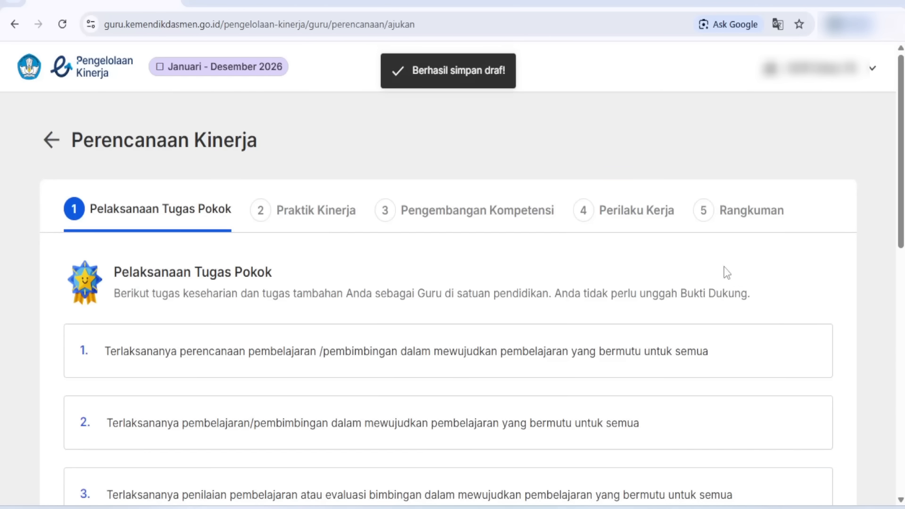
Step: Review the saved activities and additional tasks under items 4 and 5 of Pelaksanaan Tugas Pokok
scroll(561, 316, "down", 1)
scroll(561, 316, "down", 10)
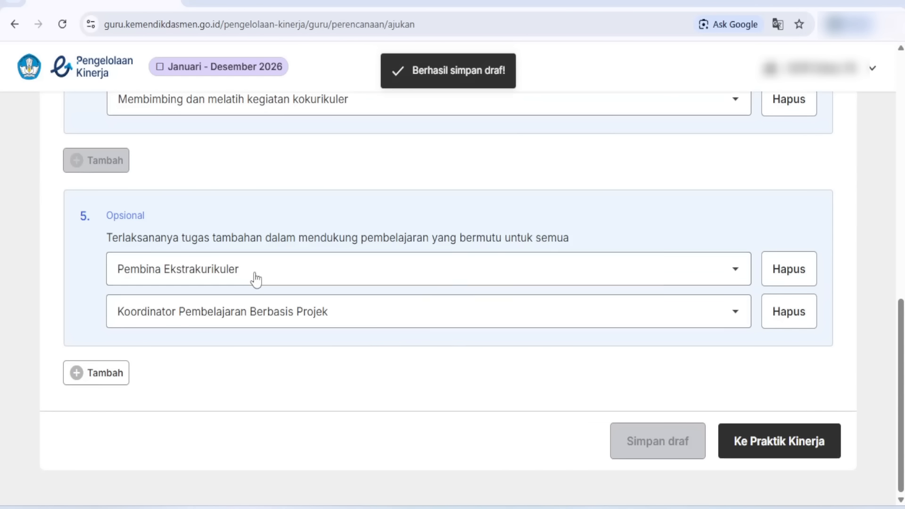
scroll(248, 273, "up", 6)
scroll(240, 277, "down", 1)
scroll(283, 243, "down", 4)
scroll(283, 312, "up", 3)
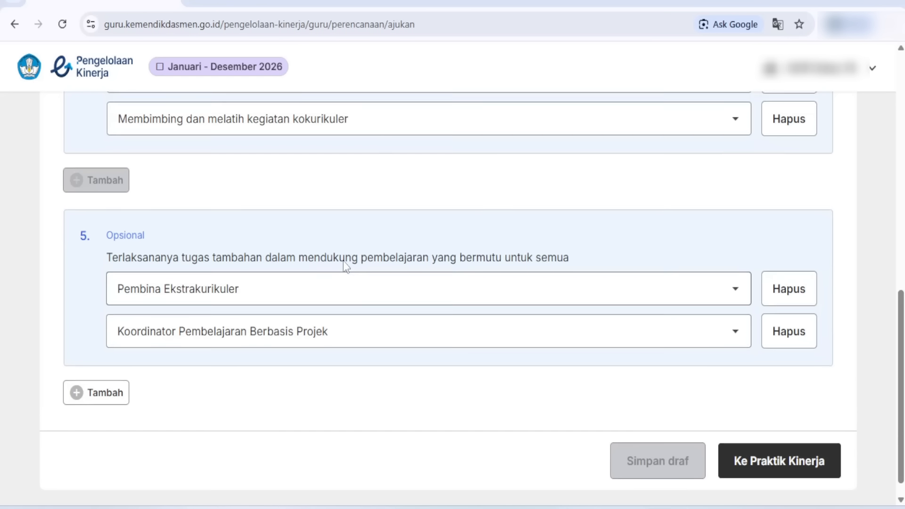
Step: Check the saved selections under items 4 and 5 of Pelaksanaan Tugas Pokok and proceed to Praktik Kinerja
scroll(325, 255, "up", 1)
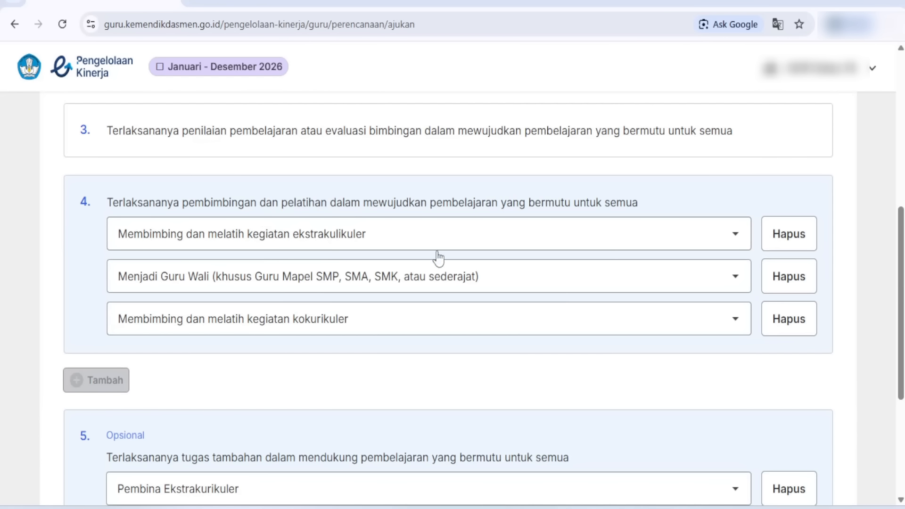
scroll(386, 273, "down", 4)
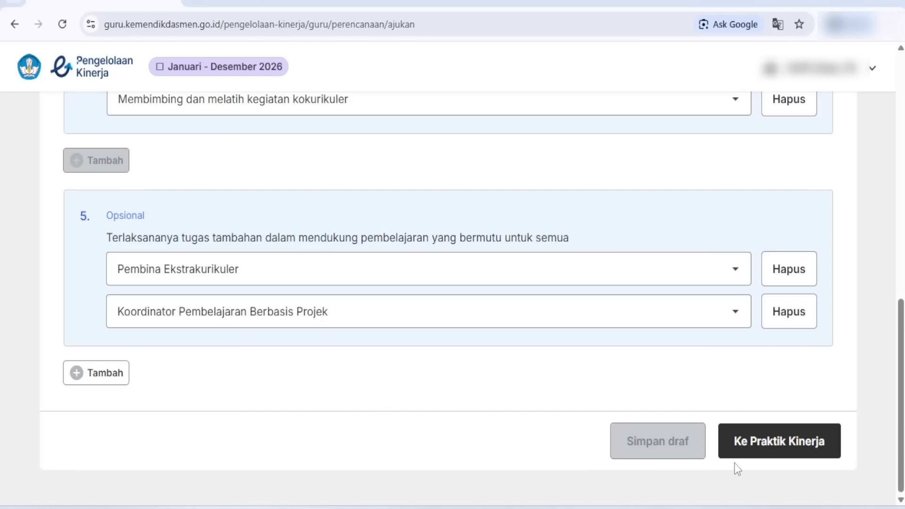
left_click(768, 446)
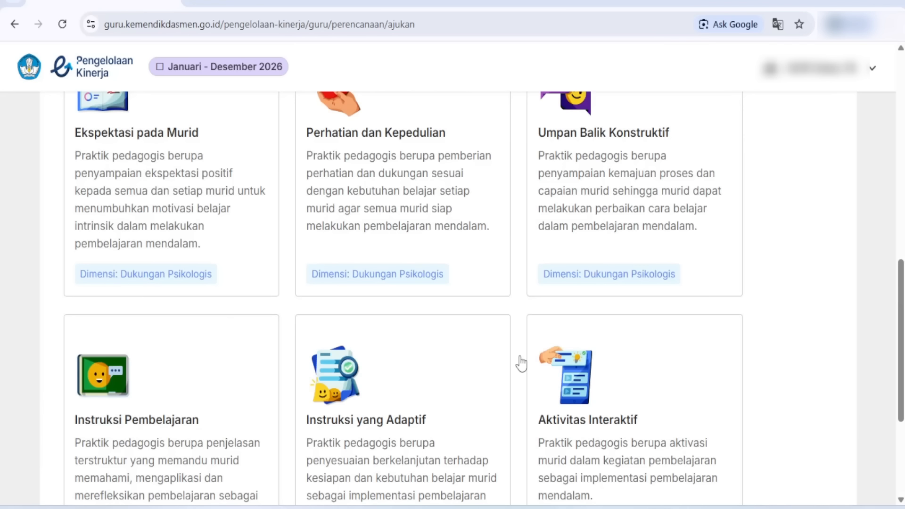
Step: Examine the available Praktik Kinerja indicators, their dimensions, and the instruction about discussing the choice with the Kepala Sekolah
scroll(260, 324, "up", 5)
scroll(263, 318, "up", 5)
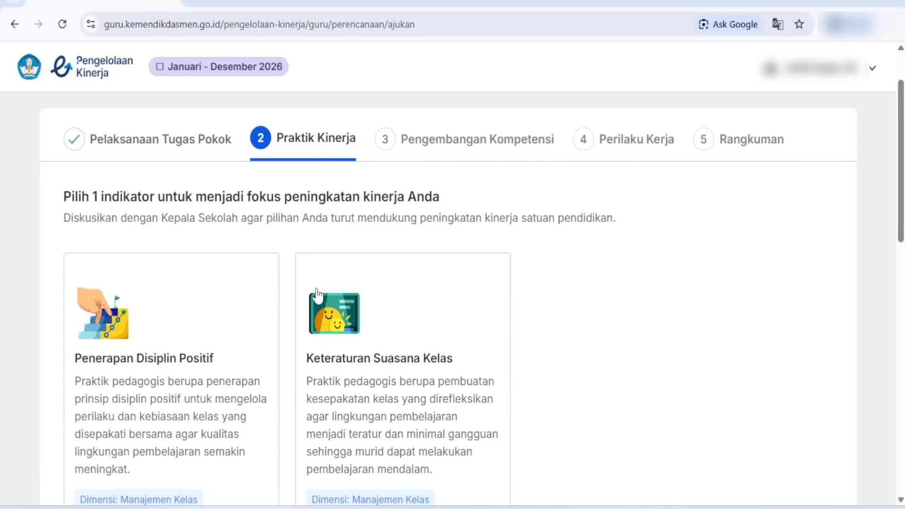
scroll(316, 295, "down", 5)
scroll(328, 293, "down", 1)
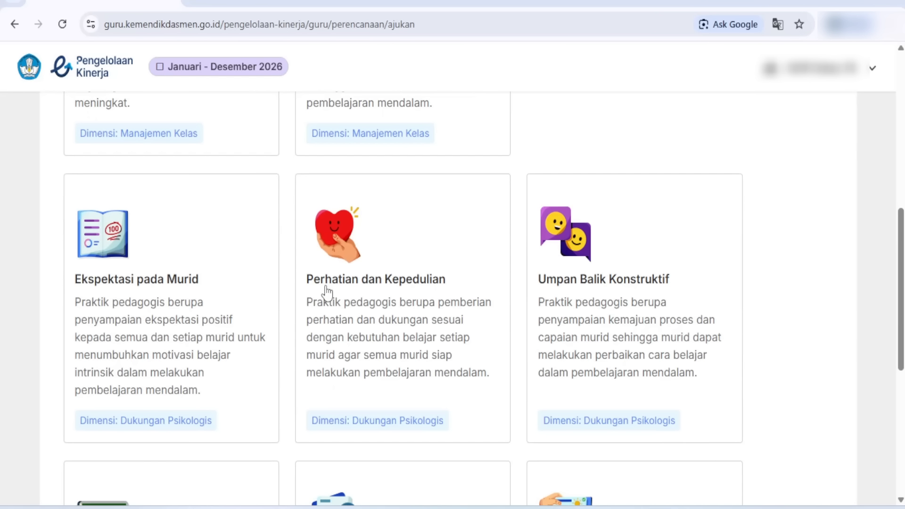
scroll(325, 291, "down", 5)
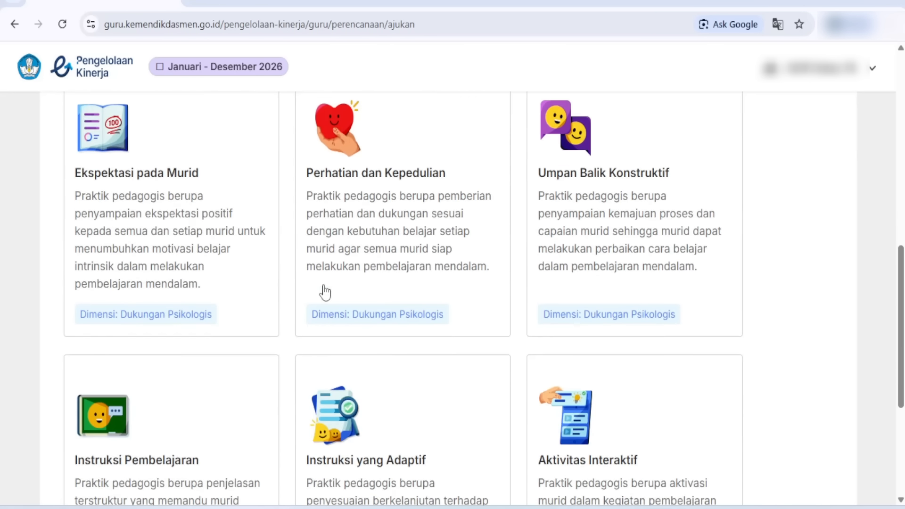
scroll(331, 293, "down", 1)
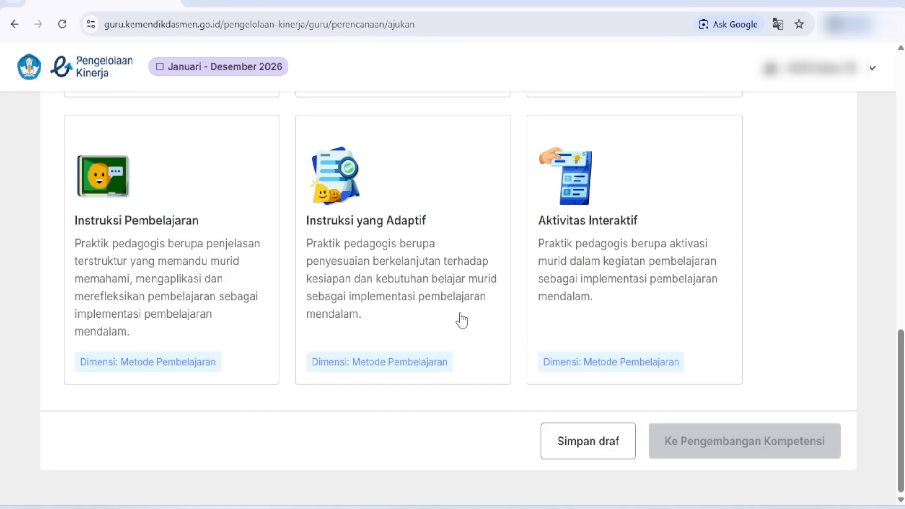
scroll(463, 320, "up", 14)
scroll(413, 360, "down", 1)
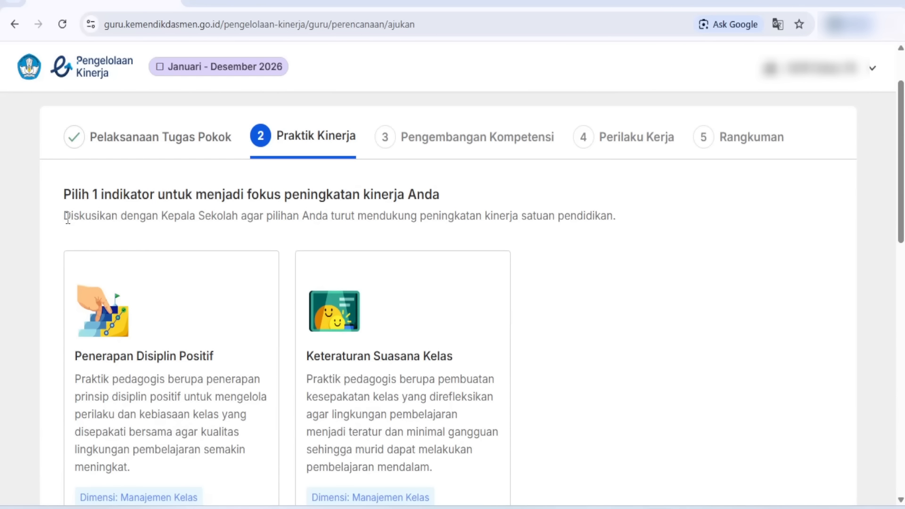
left_click_drag(69, 218, 603, 220)
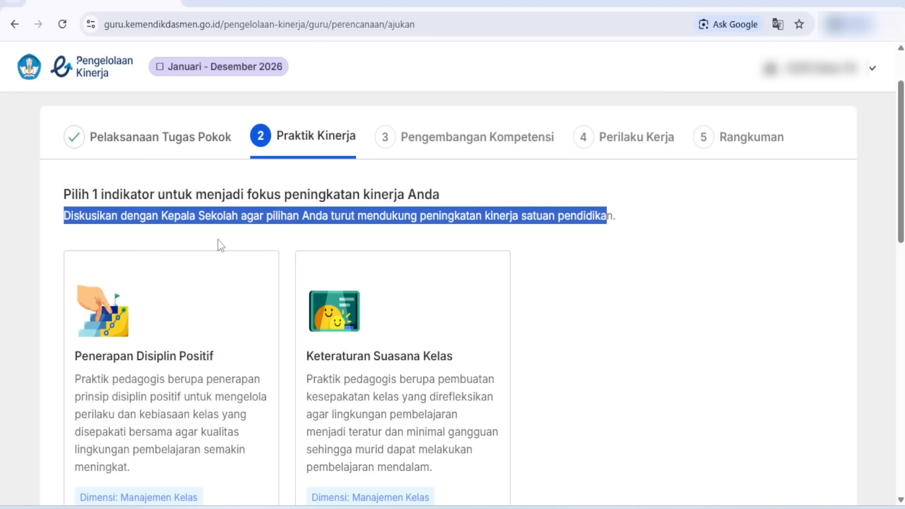
left_click(528, 336)
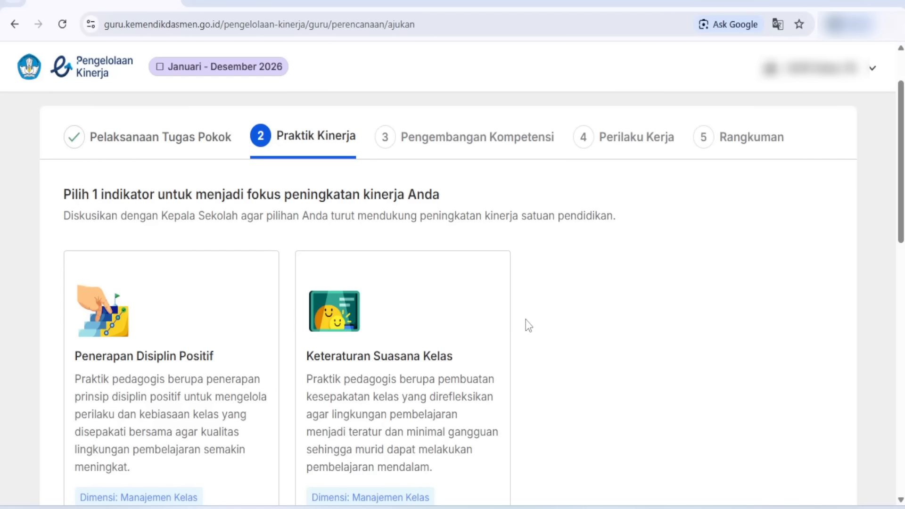
Step: Choose Aktivitas Interaktif as the Praktik Kinerja indicator and proceed to Pengembangan Kompetensi
scroll(519, 329, "down", 1)
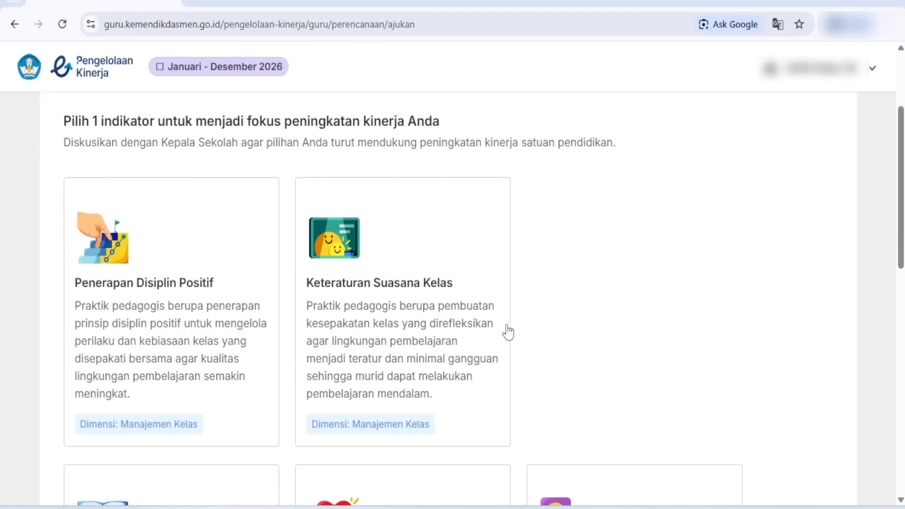
scroll(508, 307, "down", 3)
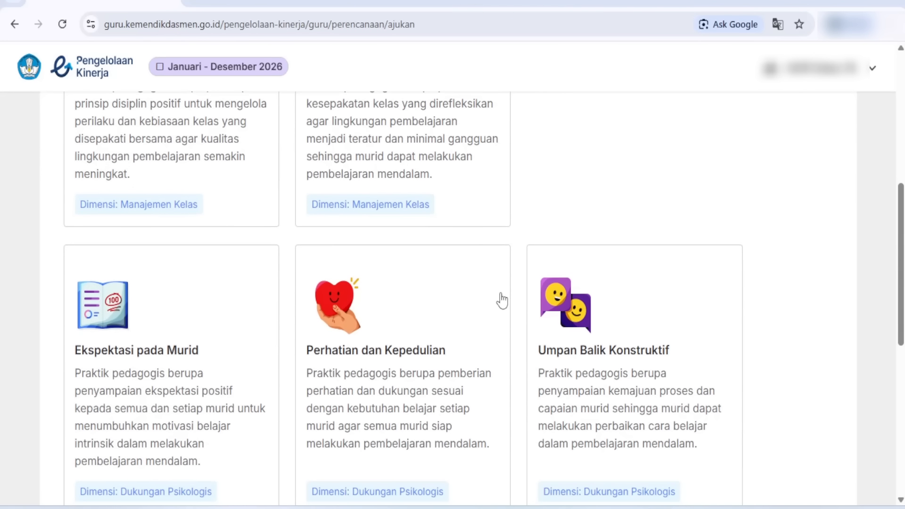
scroll(495, 301, "down", 2)
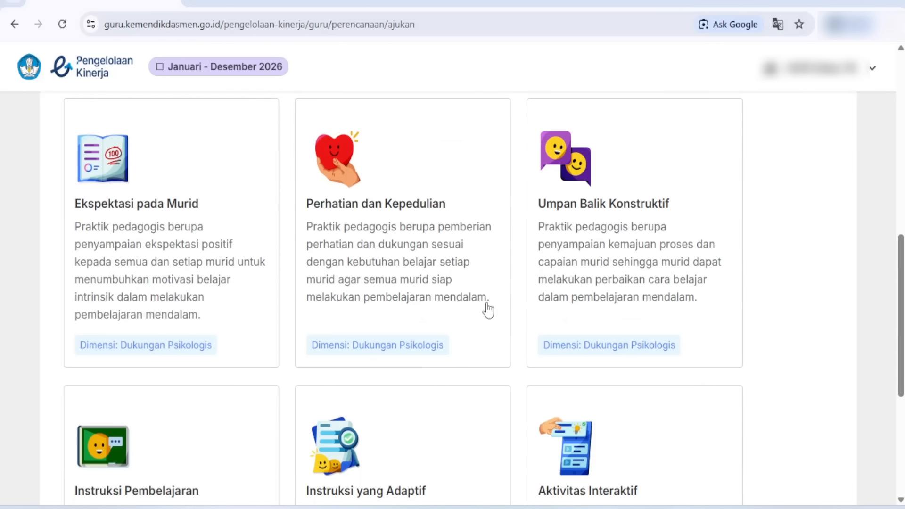
scroll(372, 293, "down", 2)
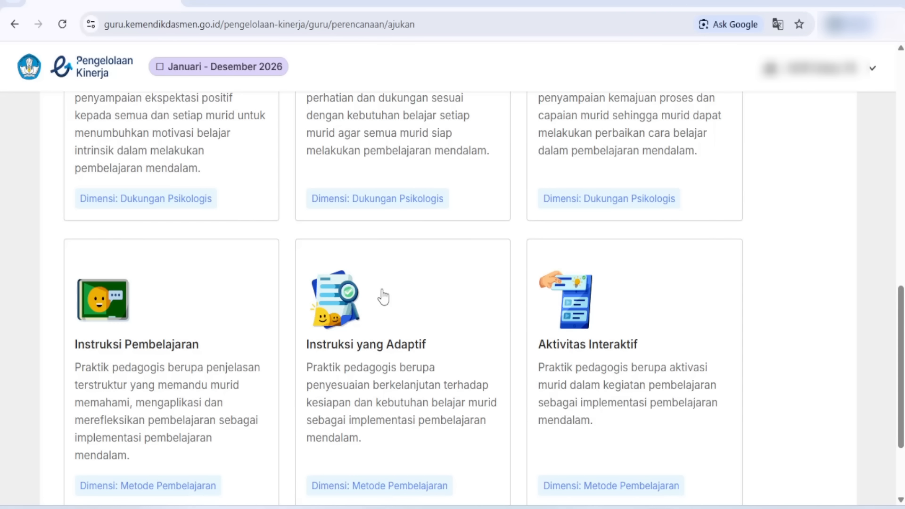
scroll(384, 297, "down", 1)
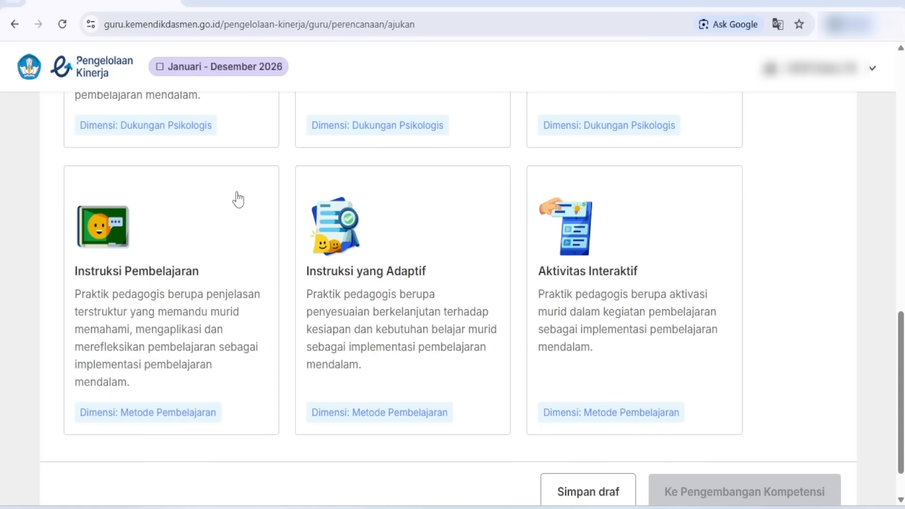
left_click(620, 309)
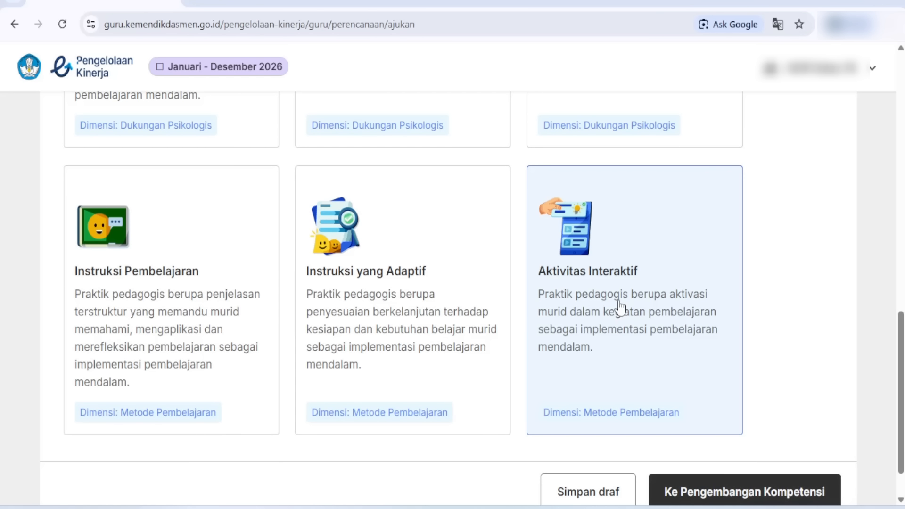
scroll(620, 330, "down", 1)
left_click(716, 441)
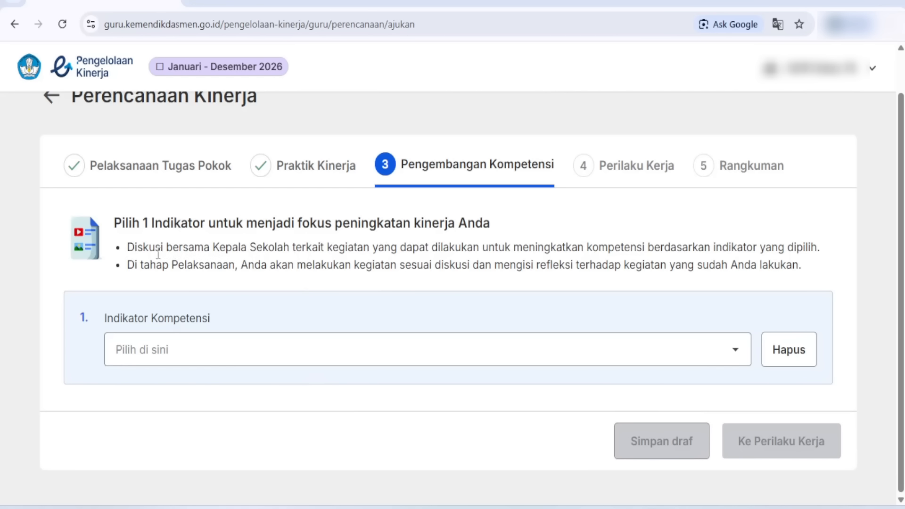
Step: Read the Pengembangan Kompetensi instructions, set the Indikator Kompetensi to "2.3 Orientasi berpusat pada murid", and proceed to Perilaku Kerja
left_click_drag(114, 232, 491, 234)
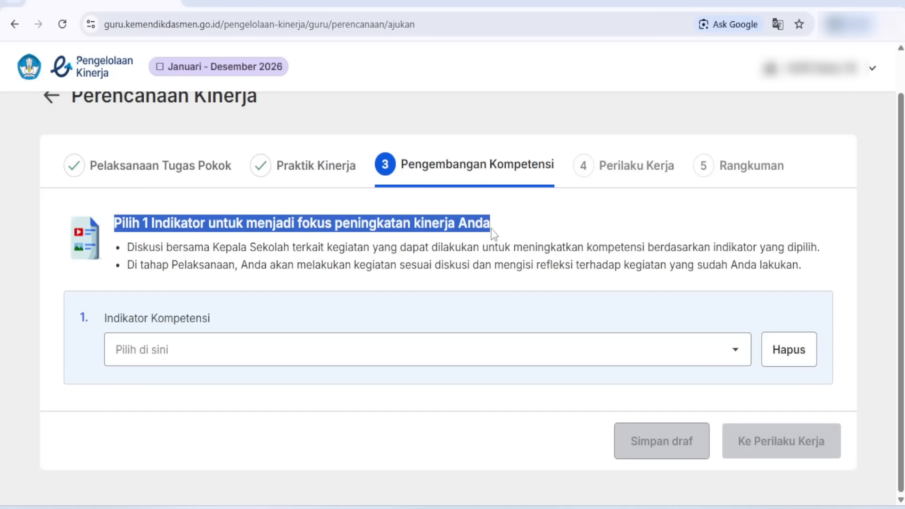
left_click_drag(134, 248, 312, 248)
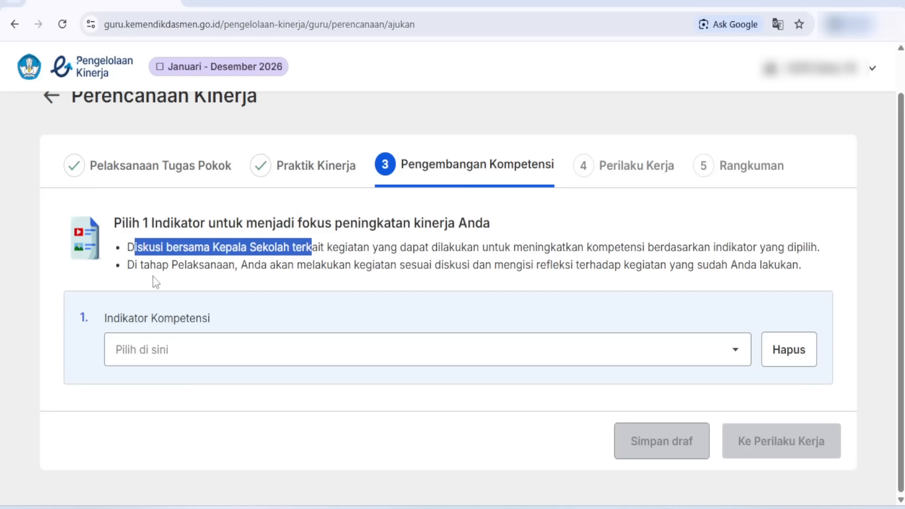
left_click_drag(129, 268, 781, 265)
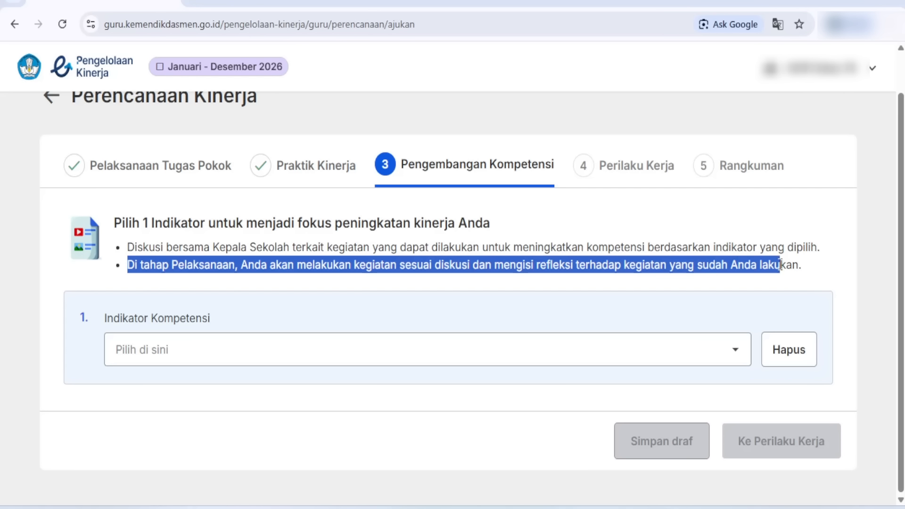
left_click(230, 353)
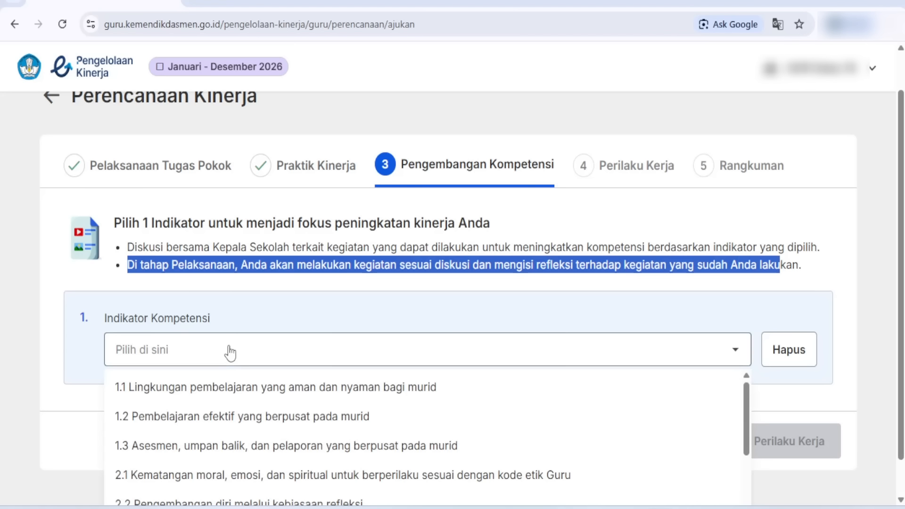
scroll(231, 354, "down", 1)
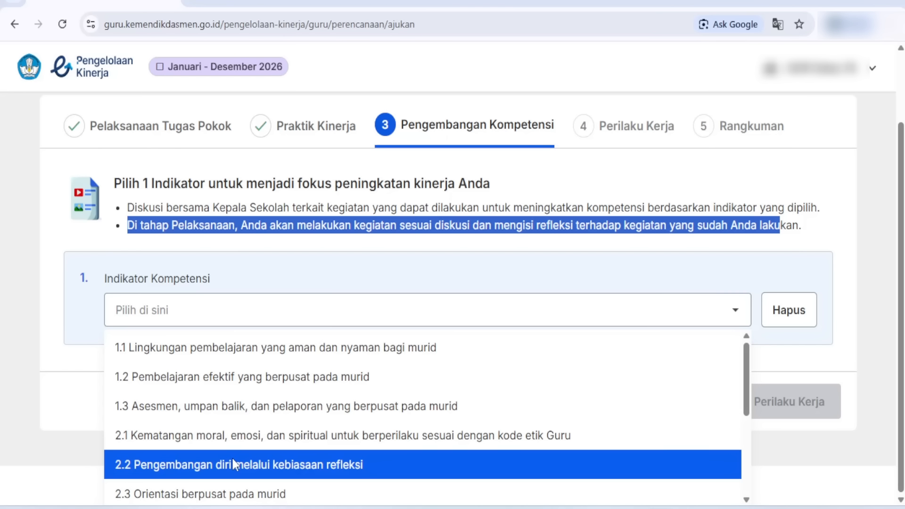
left_click(233, 496)
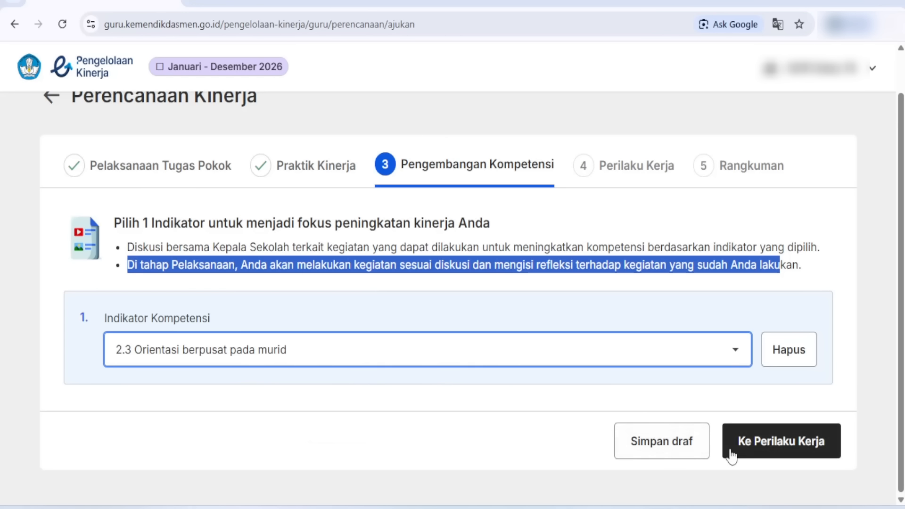
left_click(774, 442)
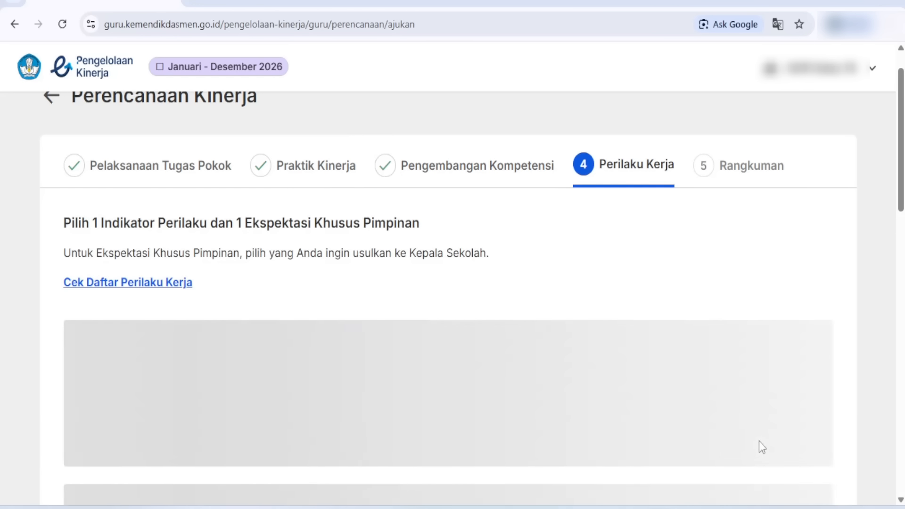
Step: Look through the Perilaku Kerja aspects and the Indikator Perilaku and Ekspektasi Khusus Pimpinan fields each one requires
scroll(210, 250, "down", 4)
scroll(208, 236, "up", 5)
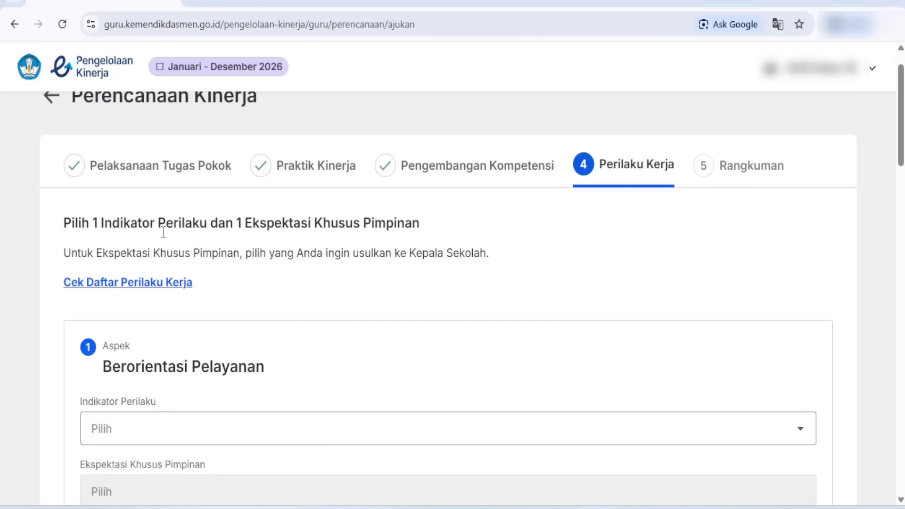
scroll(202, 241, "down", 3)
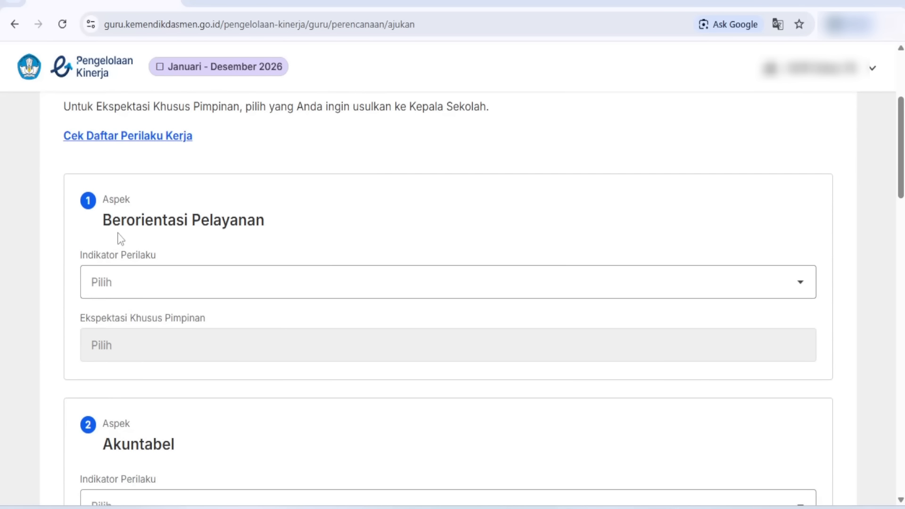
scroll(215, 246, "down", 5)
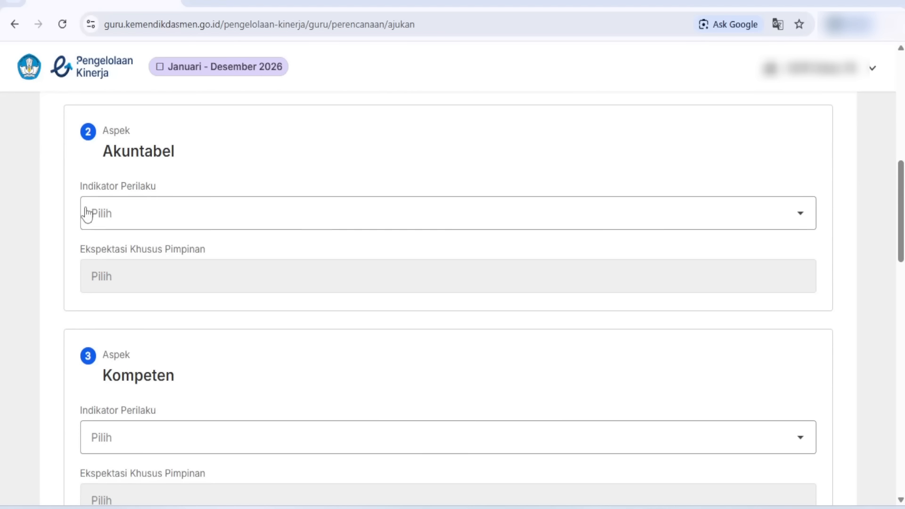
scroll(166, 228, "down", 9)
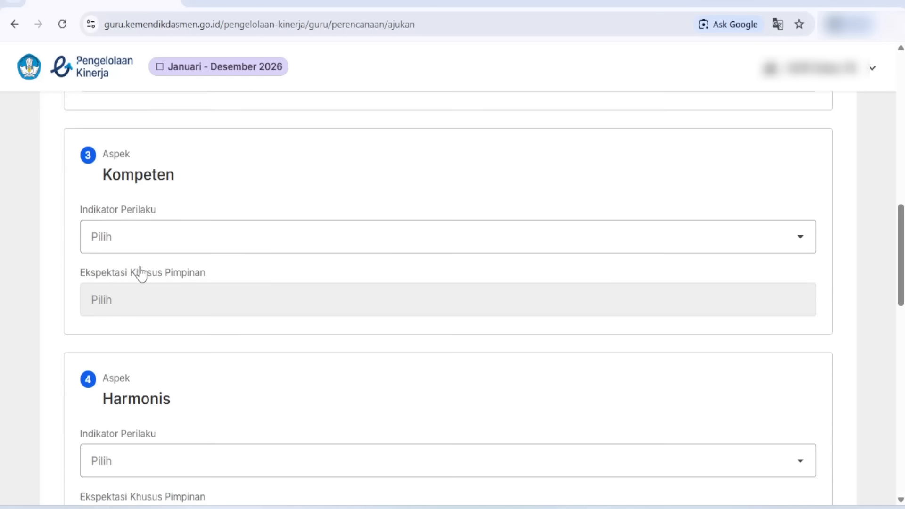
scroll(140, 264, "up", 5)
scroll(138, 257, "down", 9)
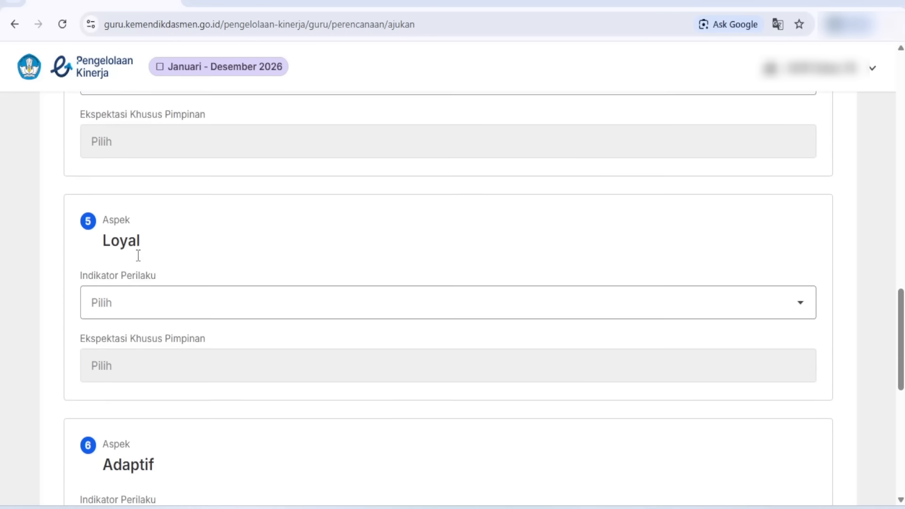
scroll(189, 271, "up", 8)
scroll(205, 255, "up", 13)
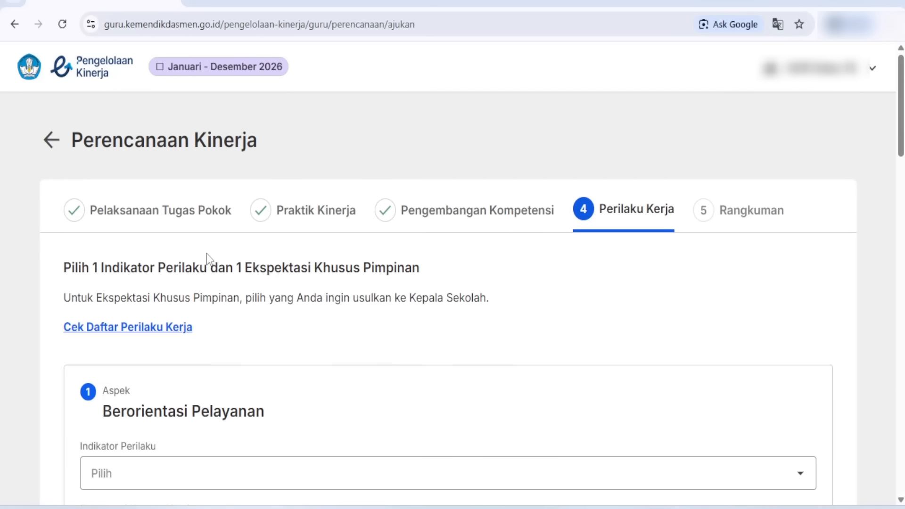
Step: For Berorientasi Pelayanan, select the indicator beginning "Bersifat ramah kepada murid dan orang tua" and the leader expectation "Mengomunikasikan informasi yang aktual dan akurat"
scroll(206, 256, "down", 5)
left_click(128, 185)
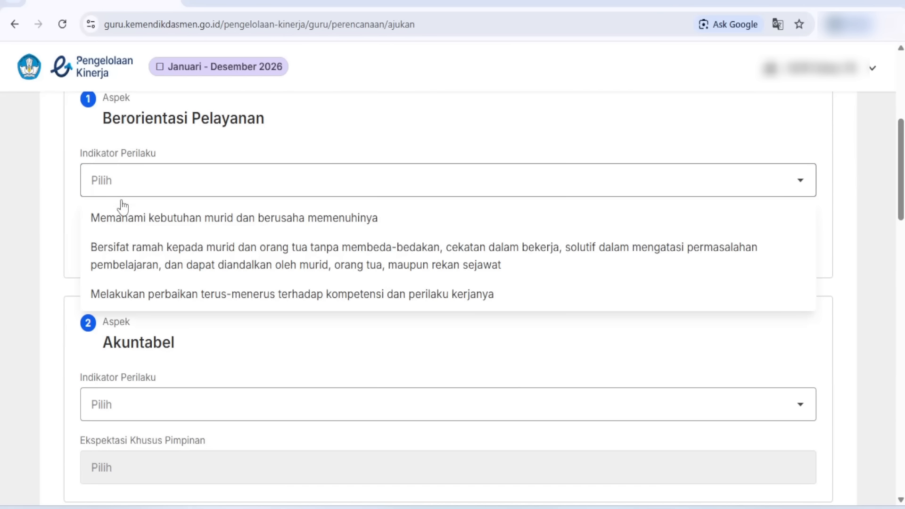
left_click(161, 250)
left_click(112, 262)
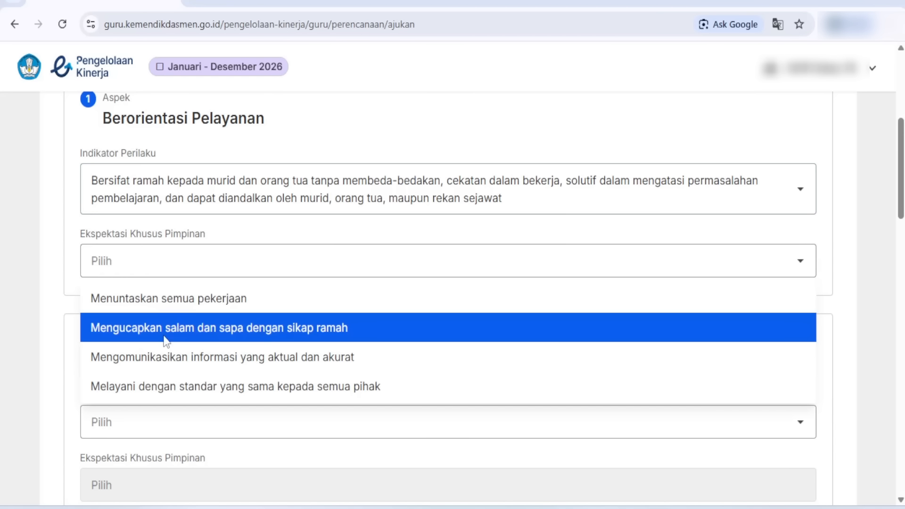
left_click(152, 359)
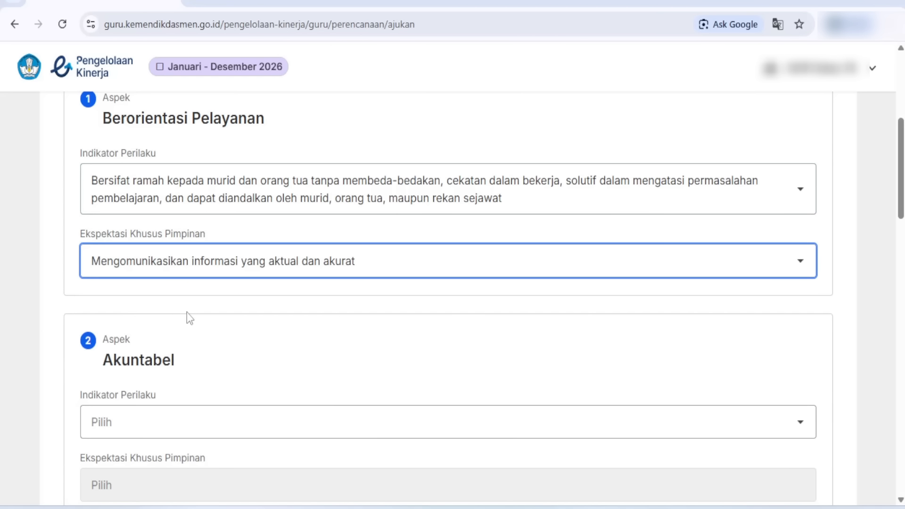
Step: For Akuntabel, select the indicator beginning "Memanfaatkan sumber daya satuan pendidikan" and the leader expectation beginning "Mencari cara efisiensi penggunaan sarana prasarana"
scroll(189, 301, "down", 5)
left_click(135, 216)
left_click(159, 267)
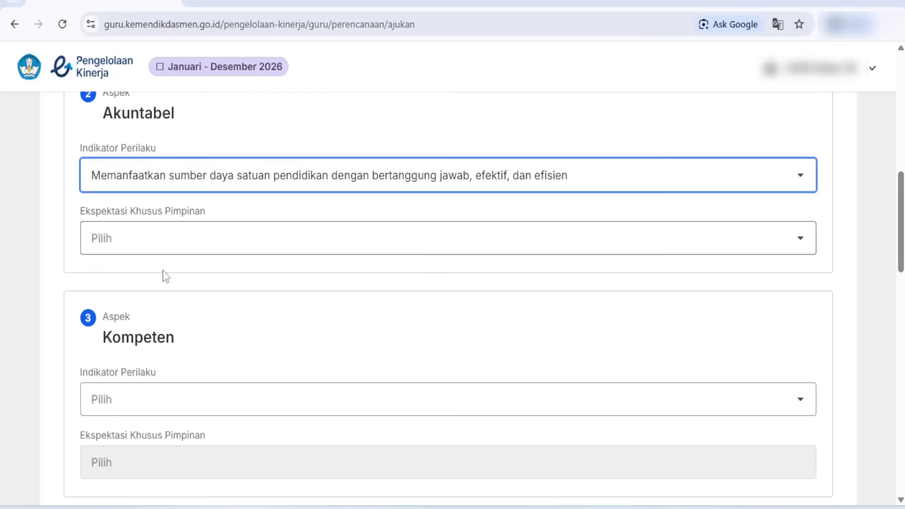
scroll(155, 217, "down", 3)
scroll(148, 179, "up", 2)
left_click(154, 200)
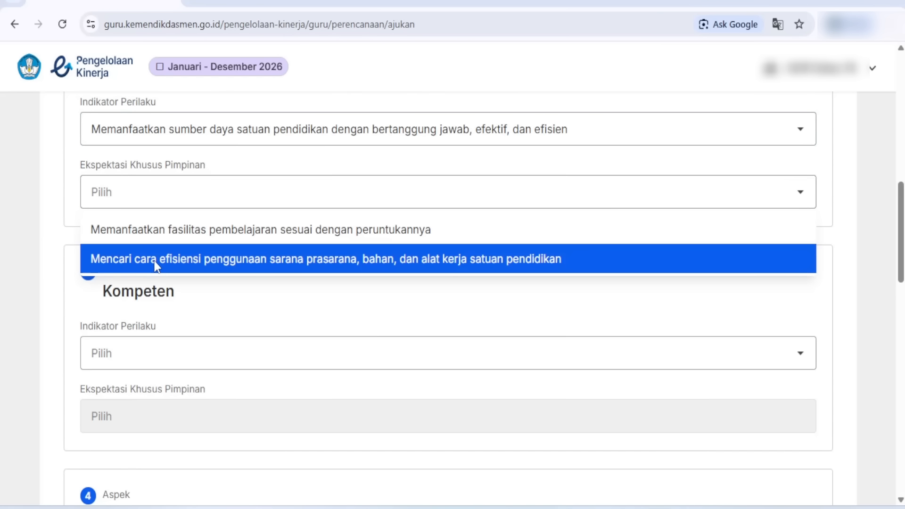
left_click(155, 263)
Step: For Kompeten, select the indicator "Menunjukkan penguasaan kompetensi yang memadai dalam melakukan kinerja" and the leader expectation beginning "Berdiskusi dengan rekan kerja, atasan, murid"
scroll(157, 278, "down", 1)
left_click(159, 290)
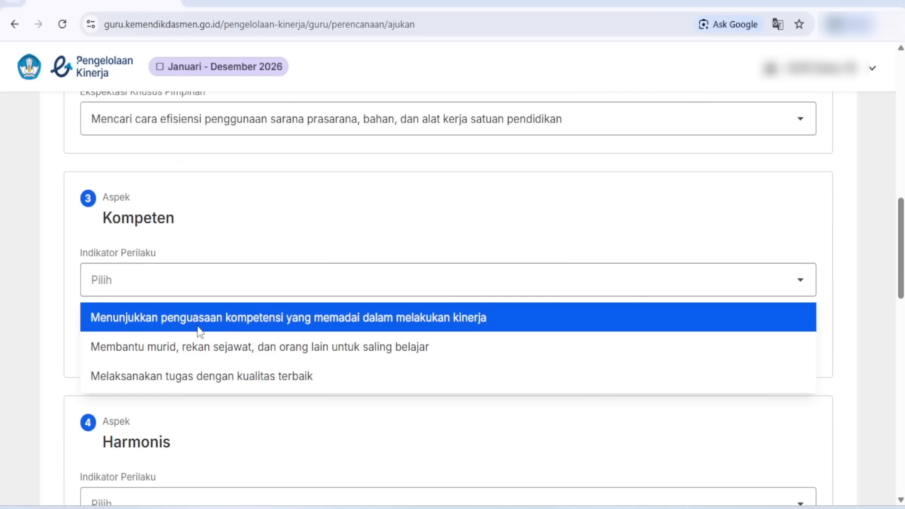
left_click(199, 319)
scroll(202, 289, "down", 3)
left_click(176, 200)
left_click(176, 257)
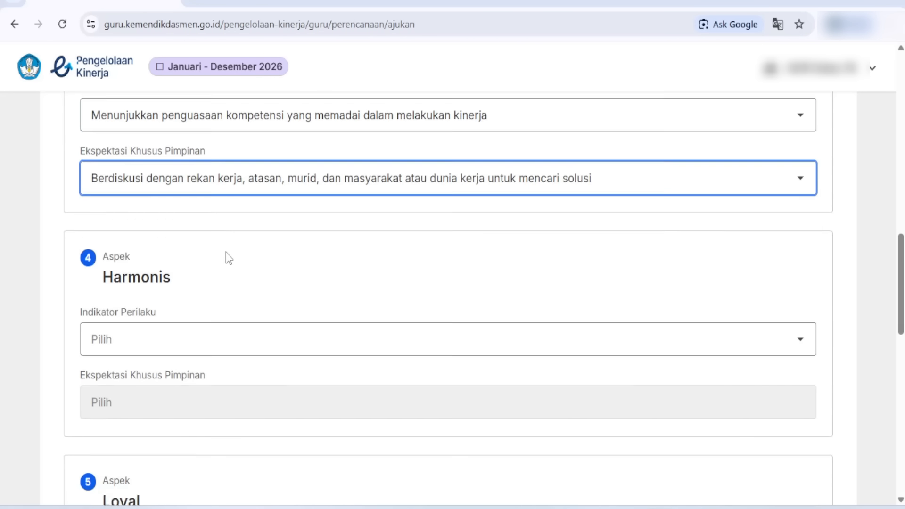
Step: For Harmonis, select the indicator "Memberikan pertolongan bagi warga satuan pendidikan yang memerlukan" and the leader expectation "Menawarkan solusi kepada warga satuan pendidikan dengan responsif"
scroll(228, 257, "down", 4)
scroll(171, 174, "up", 1)
left_click(160, 212)
left_click(169, 279)
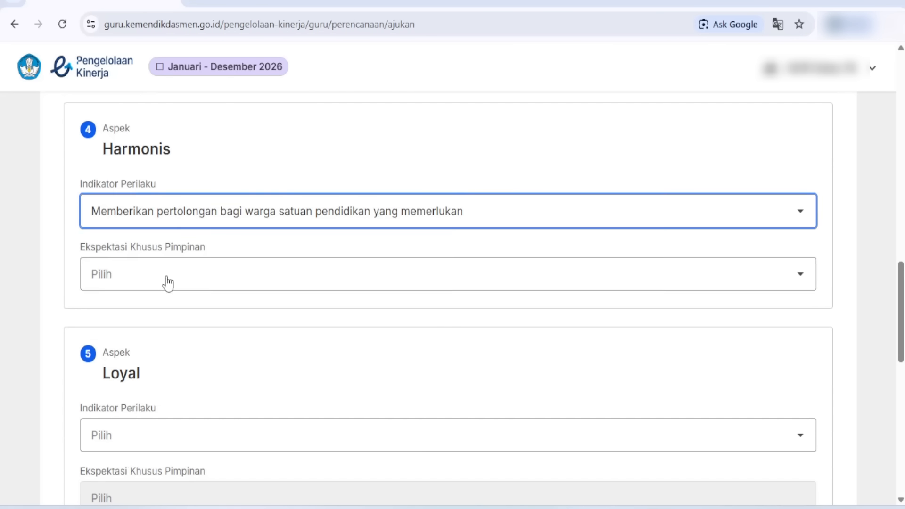
left_click(165, 280)
left_click(172, 311)
Step: For Loyal, select the indicator "Memegang teguh moral dan mematuhi peraturan perundang-undangan yang berlaku" and the leader expectation "Menyebarkan informasi yang mendukung transformasi pembelajaran"
scroll(233, 305, "down", 1)
scroll(233, 305, "down", 2)
left_click(202, 298)
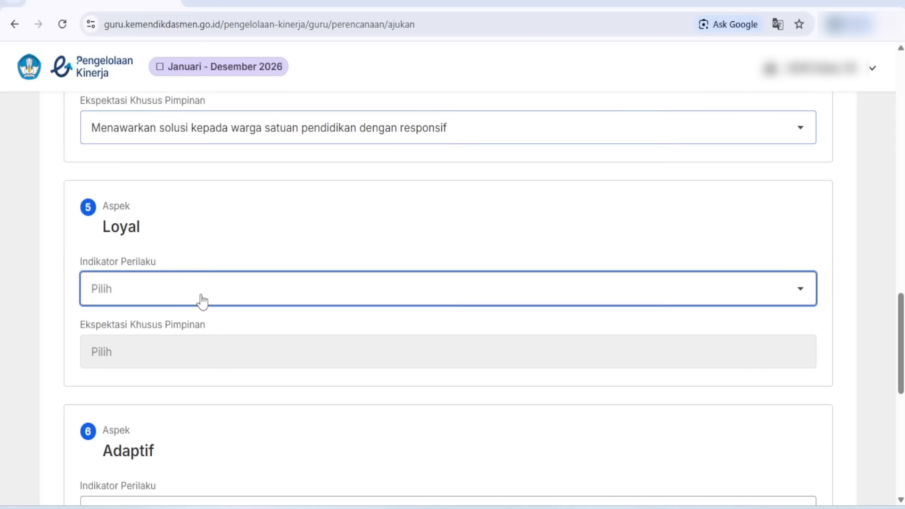
left_click(215, 330)
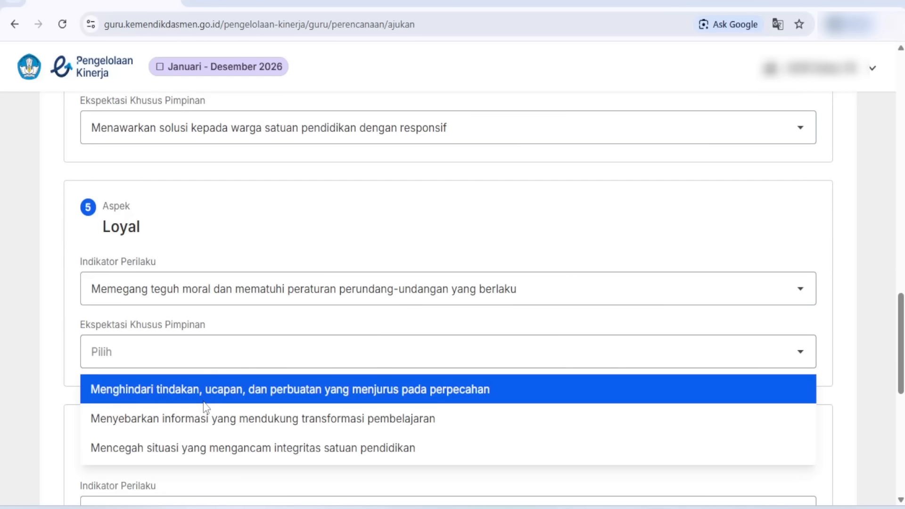
scroll(233, 340, "down", 2)
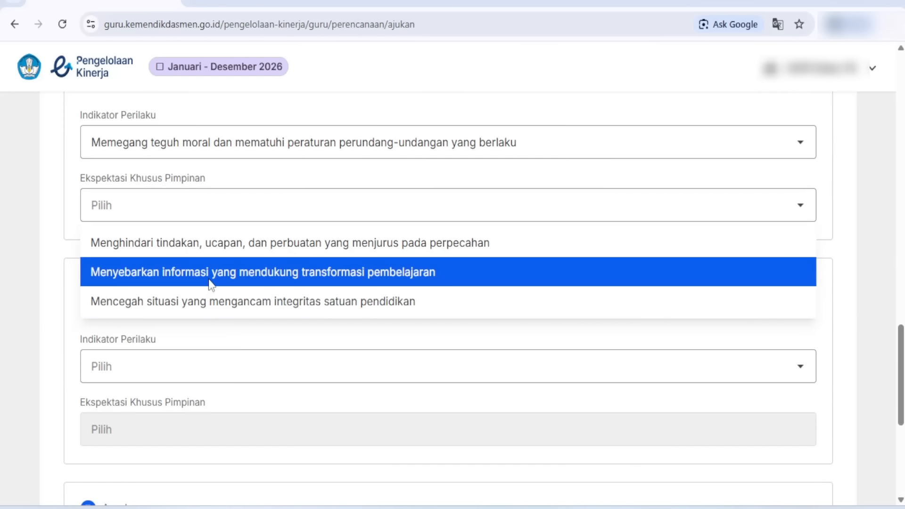
left_click(210, 278)
Step: For Adaptif, select the indicator "Menyesuaikan diri secara cepat dalam menghadapi dinamika pembelajaran di kelas" and the leader expectation "Beradaptasi dengan dinamika perubahan lingkungan"
scroll(195, 289, "down", 1)
scroll(195, 288, "down", 2)
left_click(158, 230)
left_click(164, 264)
left_click(166, 288)
left_click(147, 351)
Step: For Kolaboratif, select the indicator beginning "Bekerja sama secara terbuka" and the leader expectation beginning "Bersinergi dengan murid, rekan sejawat", and proceed to Rangkuman
scroll(189, 302, "down", 3)
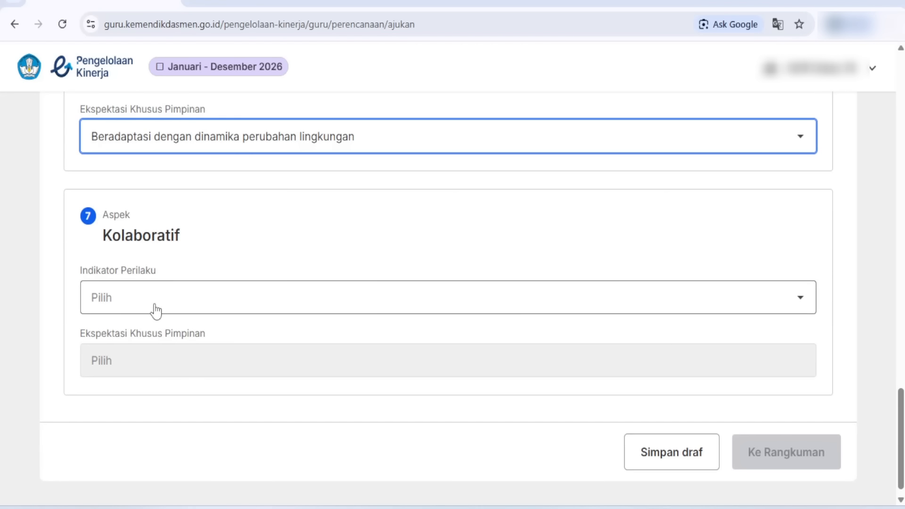
left_click(158, 305)
left_click(178, 376)
scroll(177, 343, "down", 1)
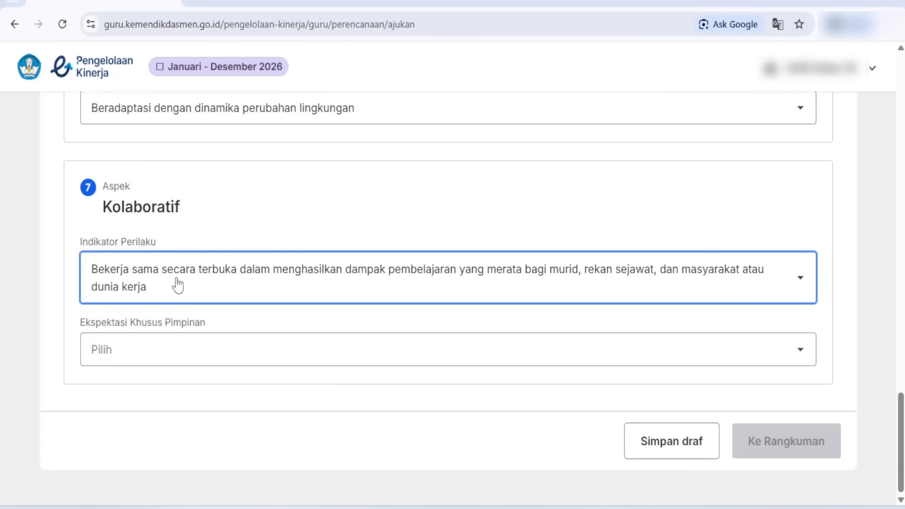
left_click(147, 364)
left_click(151, 417)
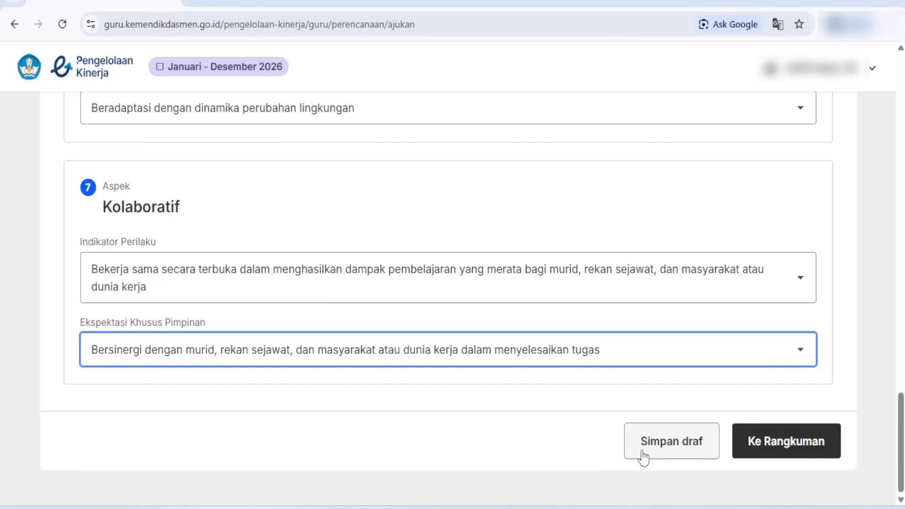
left_click(768, 454)
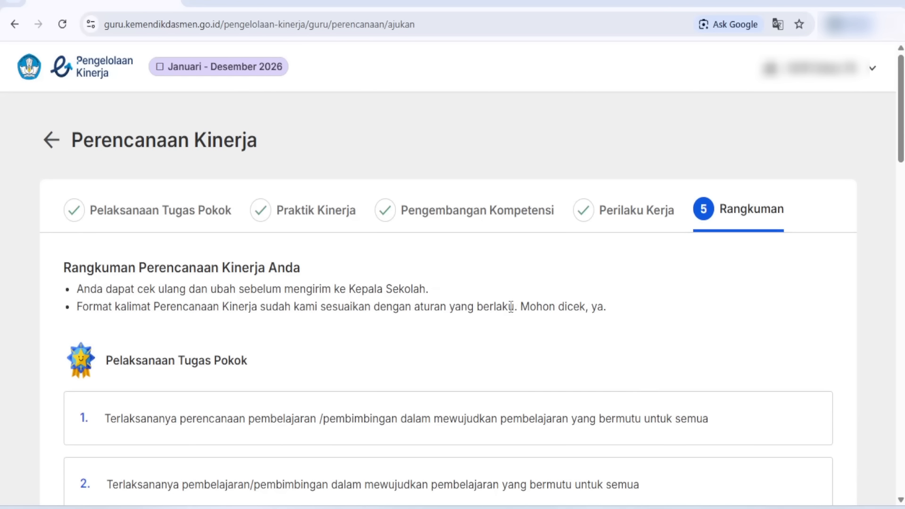
Step: Review the Rangkuman, covering Pelaksanaan Tugas Pokok, Praktik Kinerja, Pengembangan Kompetensi and the Perilaku Kerja table
scroll(509, 309, "down", 2)
scroll(505, 310, "down", 3)
scroll(545, 282, "down", 3)
scroll(547, 281, "up", 3)
scroll(164, 156, "down", 8)
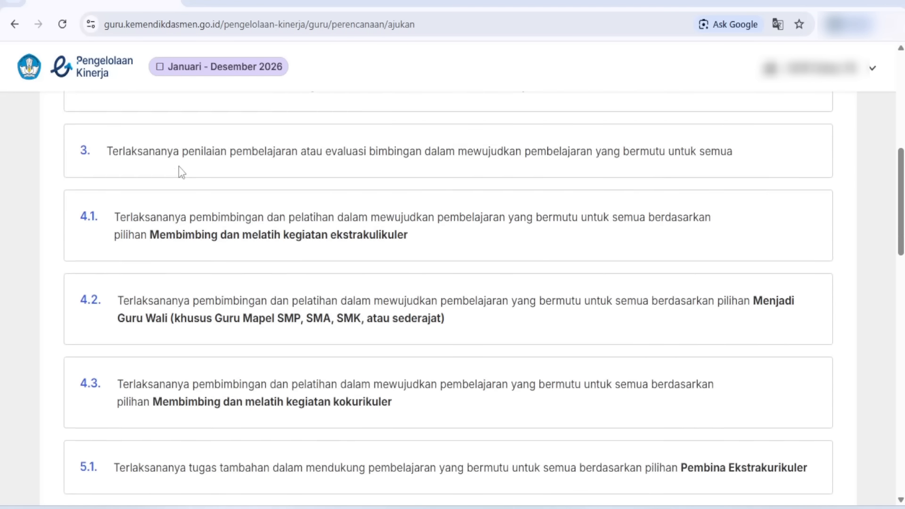
scroll(363, 246, "down", 10)
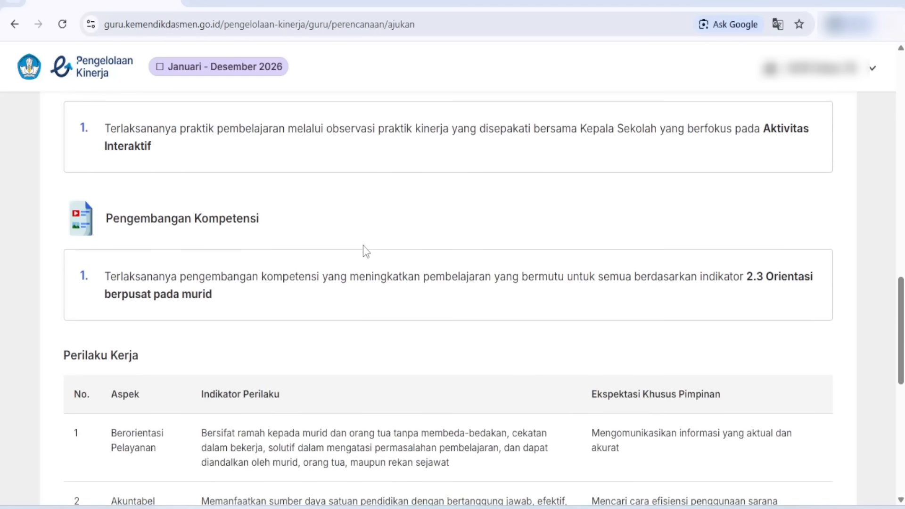
scroll(363, 247, "up", 20)
scroll(138, 282, "down", 5)
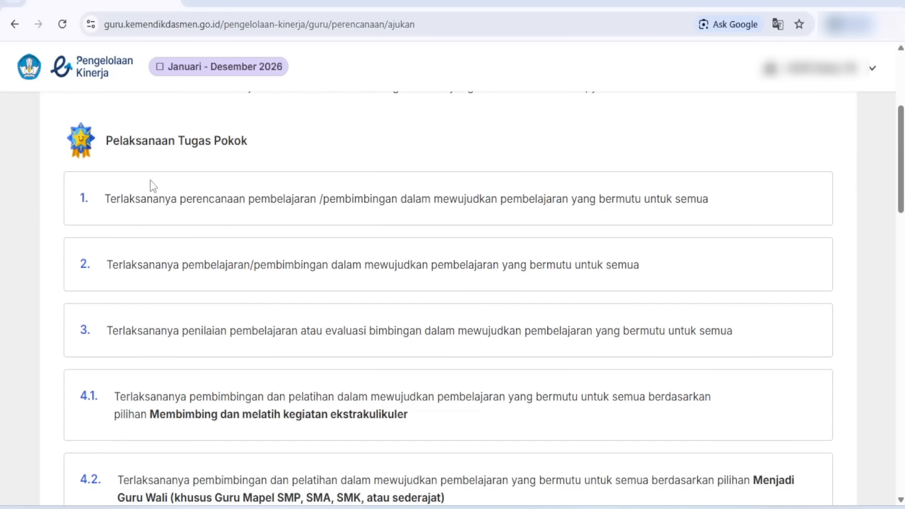
scroll(250, 163, "down", 12)
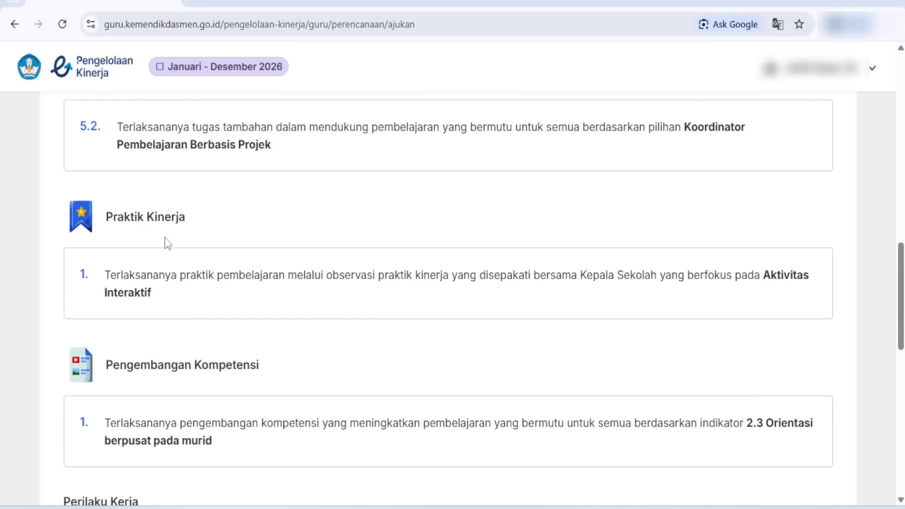
scroll(136, 305, "down", 5)
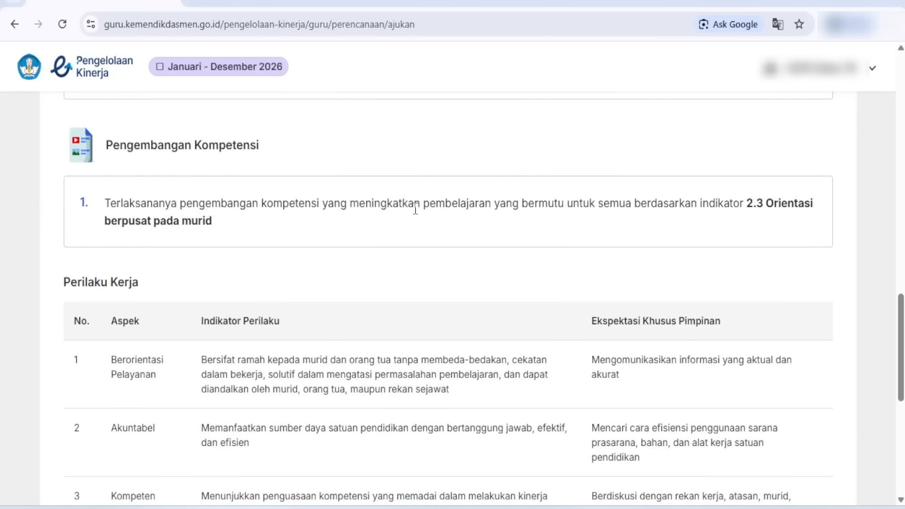
scroll(415, 210, "down", 9)
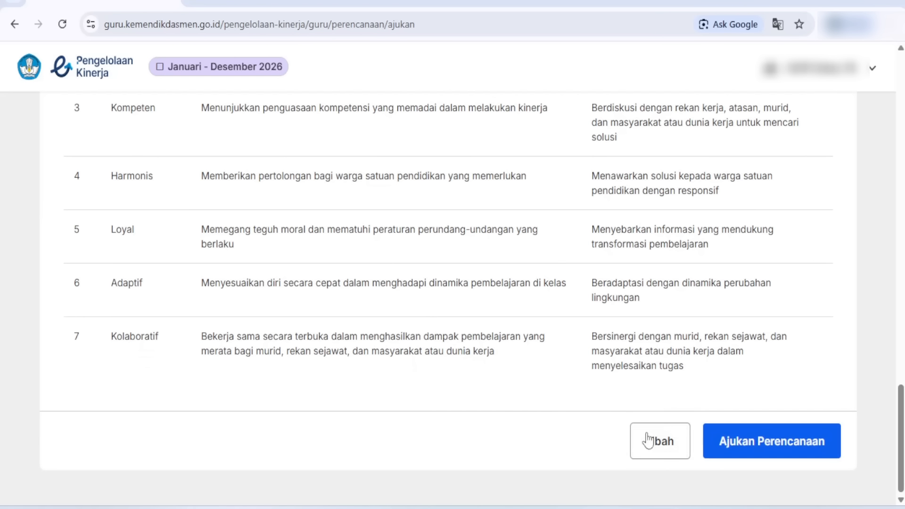
Step: Submit the performance plan to the Kepala Sekolah, confirm the submission after reading its notice, and check the plan's status
left_click(768, 447)
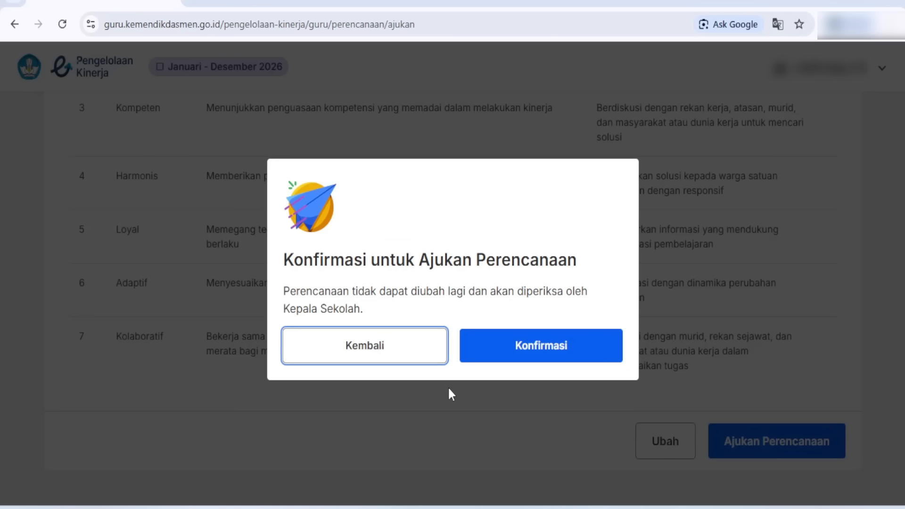
left_click_drag(352, 295, 420, 308)
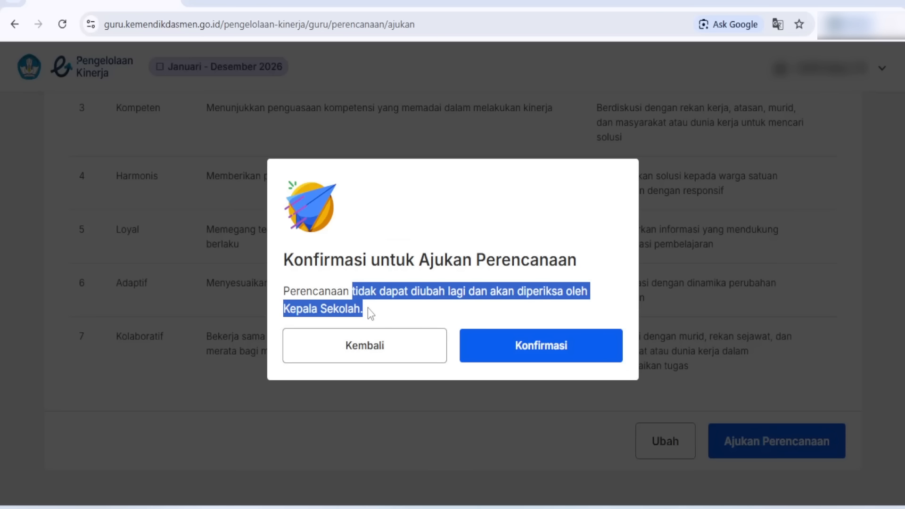
left_click(396, 312)
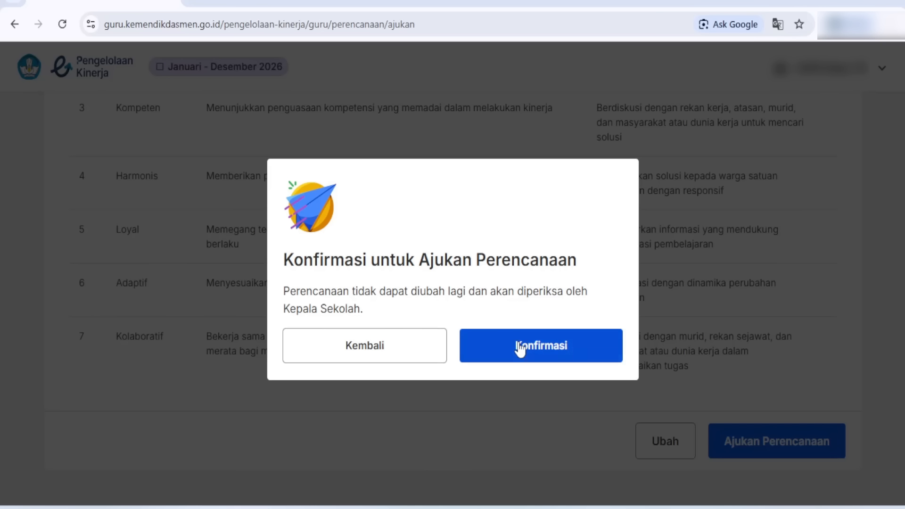
left_click(538, 349)
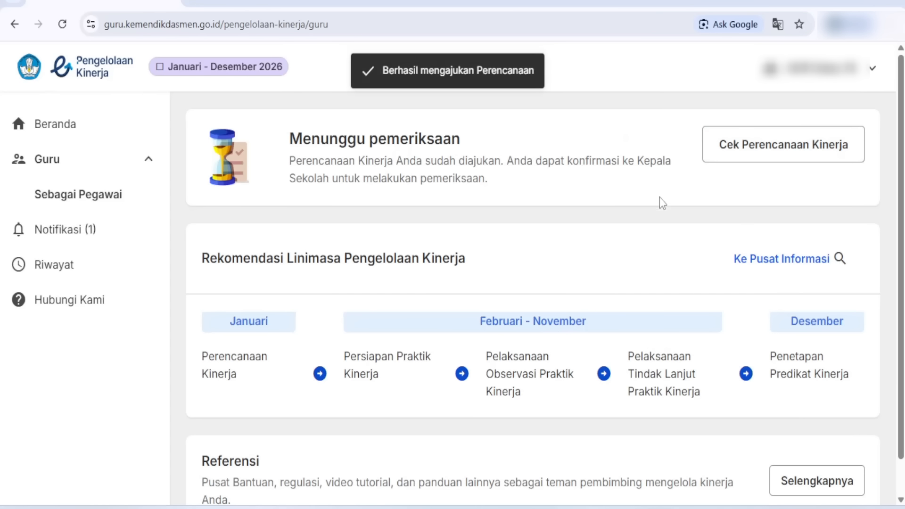
scroll(720, 276, "down", 1)
scroll(720, 274, "up", 1)
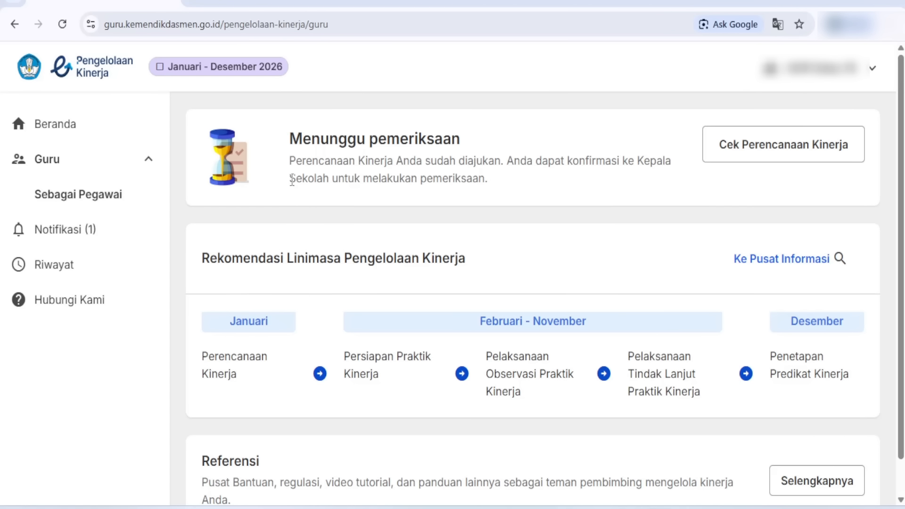
left_click_drag(295, 144, 505, 145)
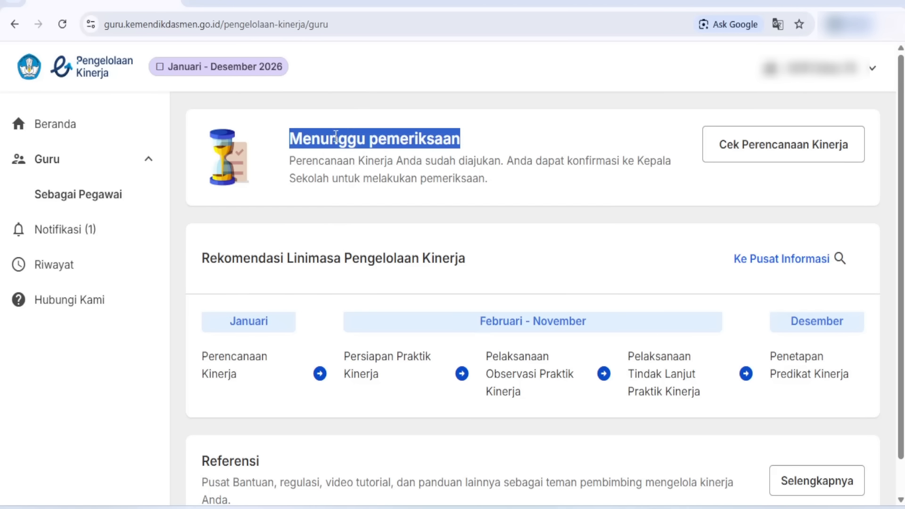
left_click(409, 154)
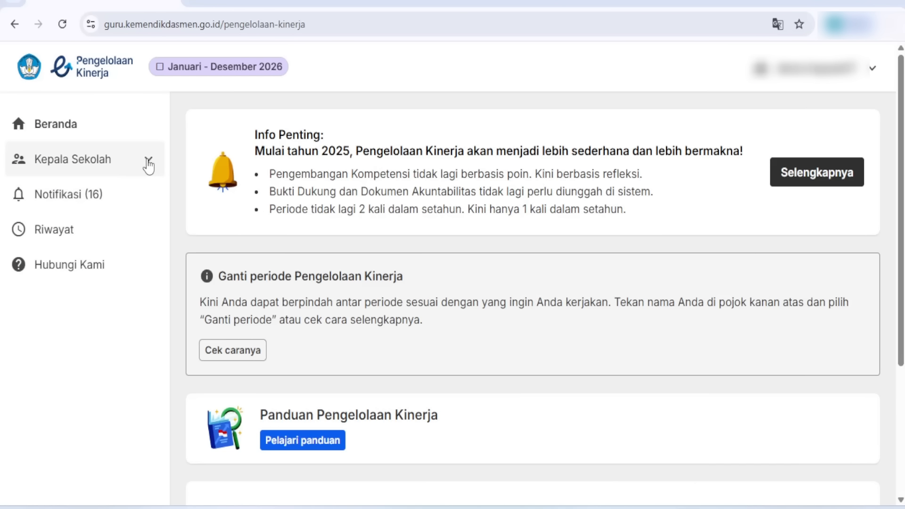
Step: In the Kepala Sekolah account, open the Pejabat Penilai Kinerja page and go to the school's Perencanaan Guru list for checking
left_click(133, 166)
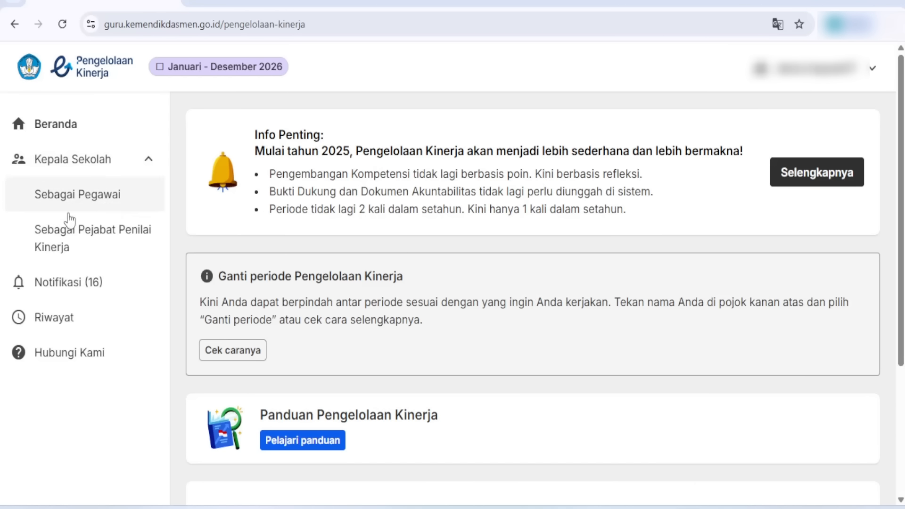
left_click(84, 243)
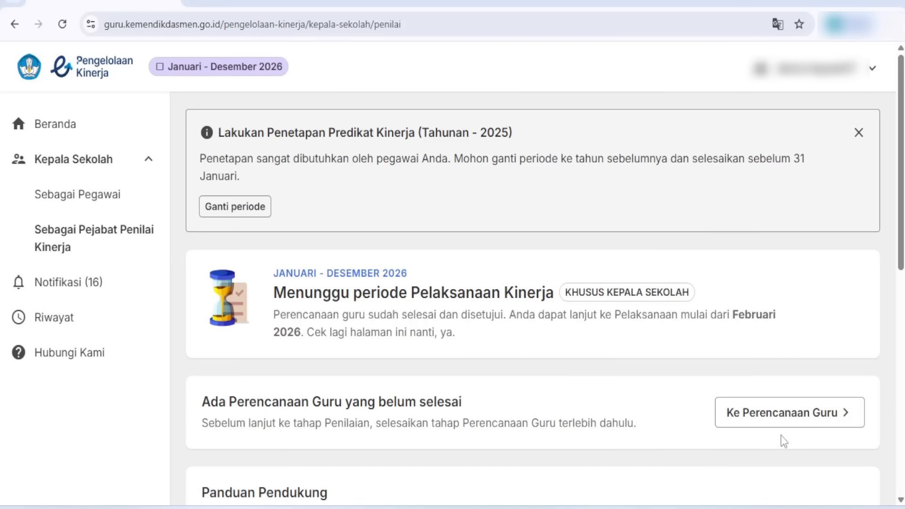
left_click(759, 421)
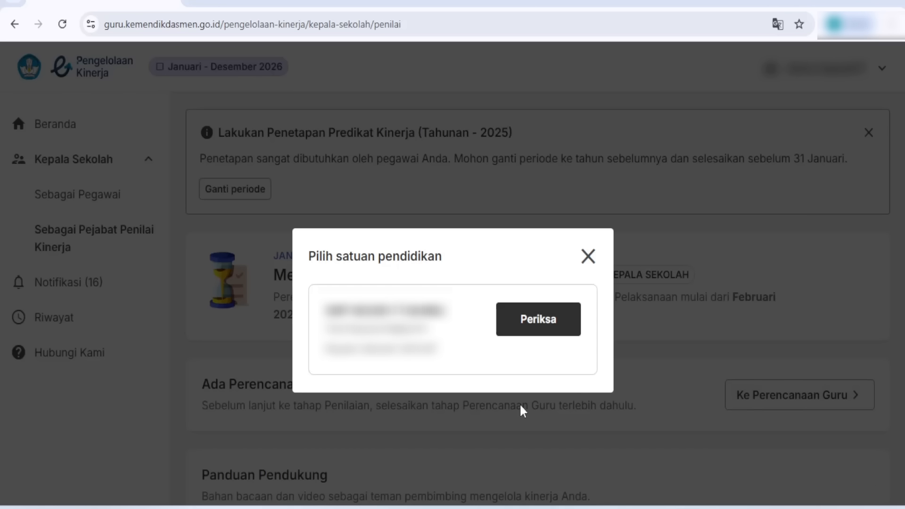
left_click(507, 322)
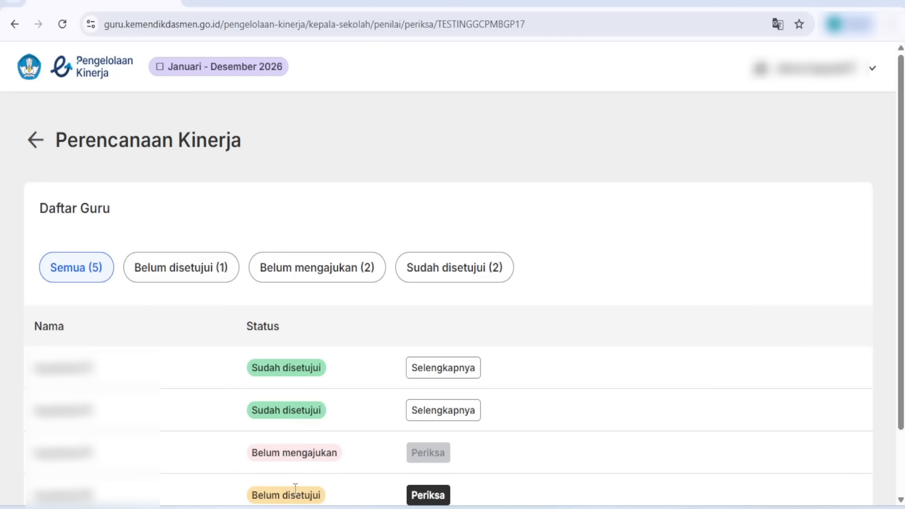
Step: Filter the teacher list to Belum disetujui, open the listed teacher's plan for checking, and review its Pelaksanaan Tugas Pokok section
left_click(186, 276)
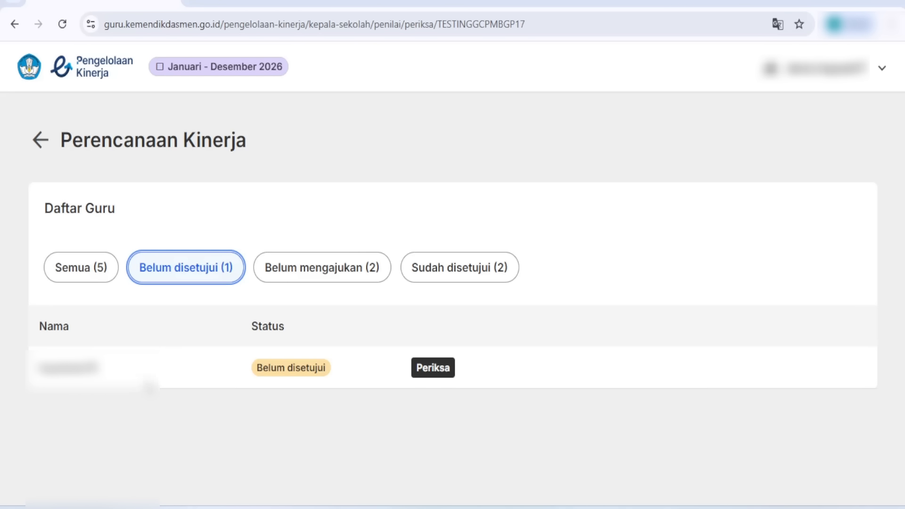
left_click(441, 373)
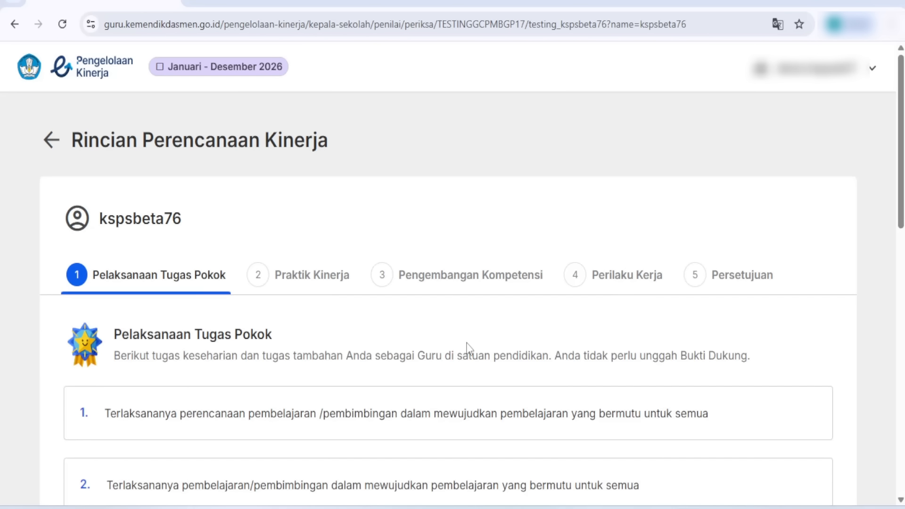
scroll(469, 349, "down", 10)
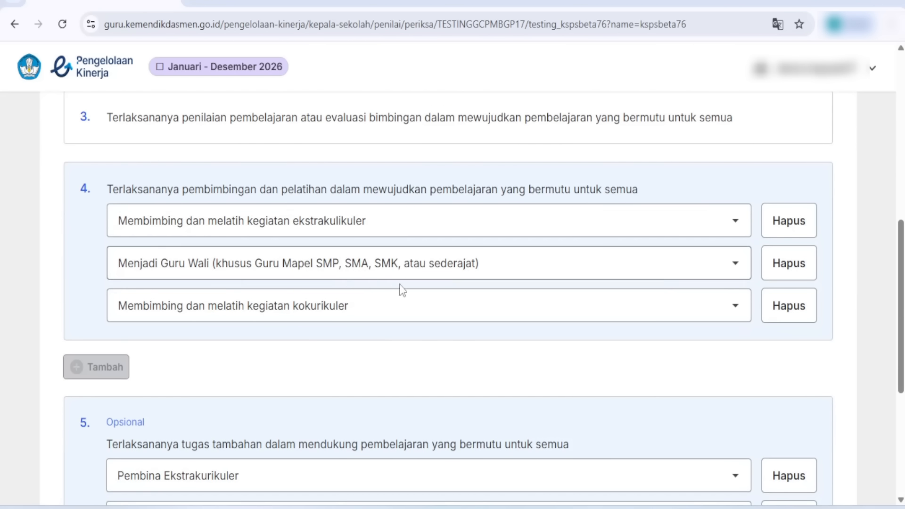
scroll(402, 290, "down", 5)
scroll(551, 322, "up", 3)
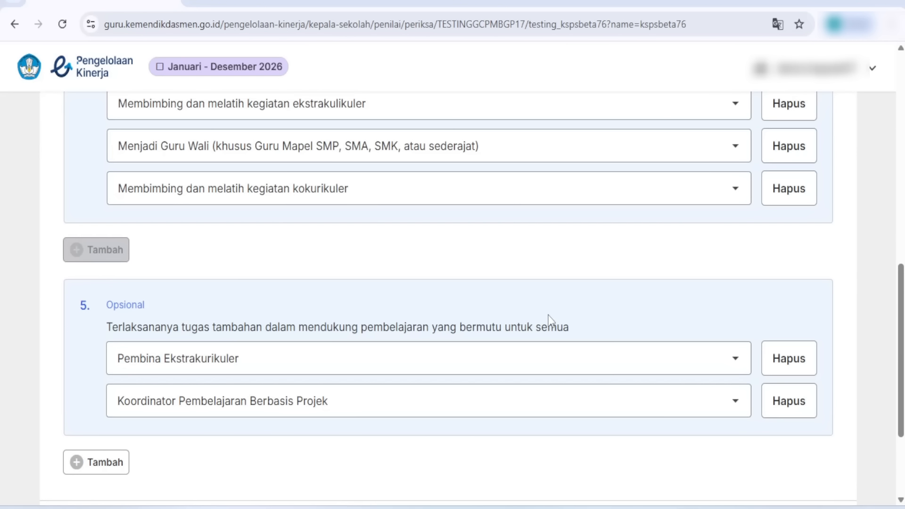
scroll(659, 323, "up", 3)
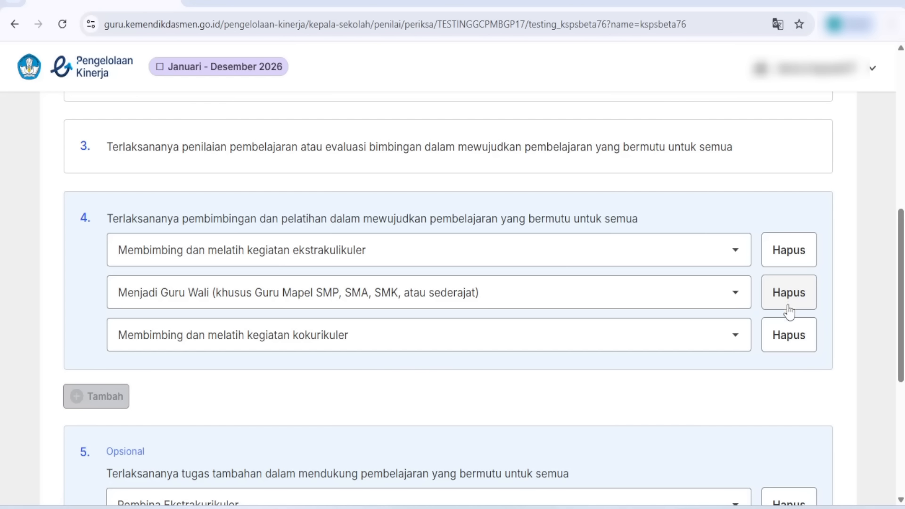
scroll(636, 313, "down", 5)
scroll(608, 306, "down", 2)
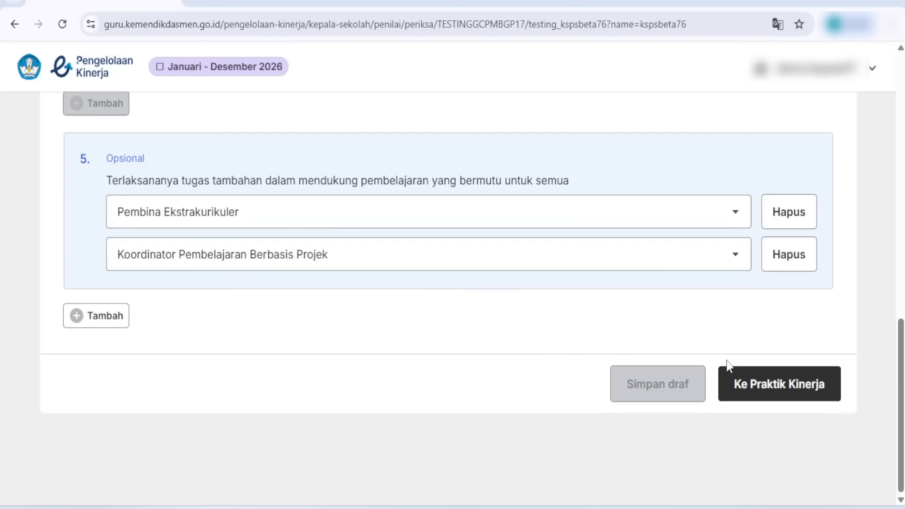
Step: Check the teacher's Praktik Kinerja, Pengembangan Kompetensi and all seven Perilaku Kerja aspects
left_click(745, 385)
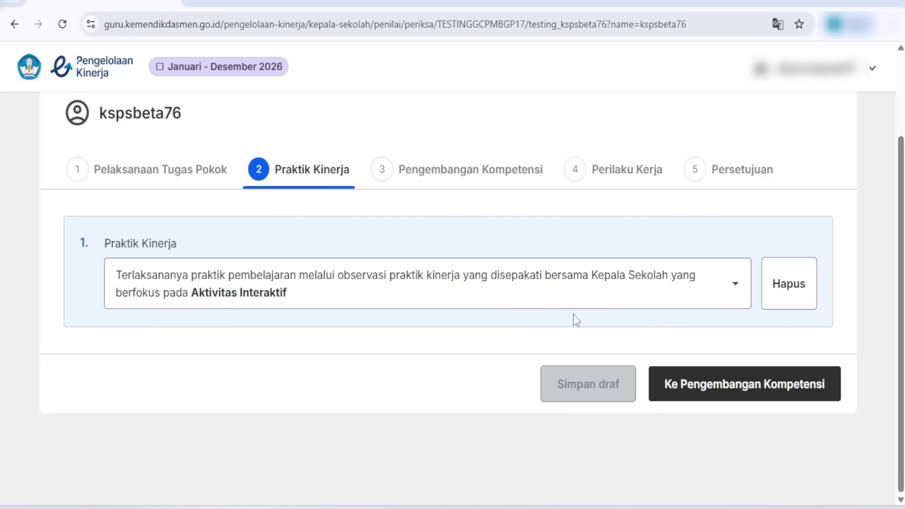
left_click(683, 385)
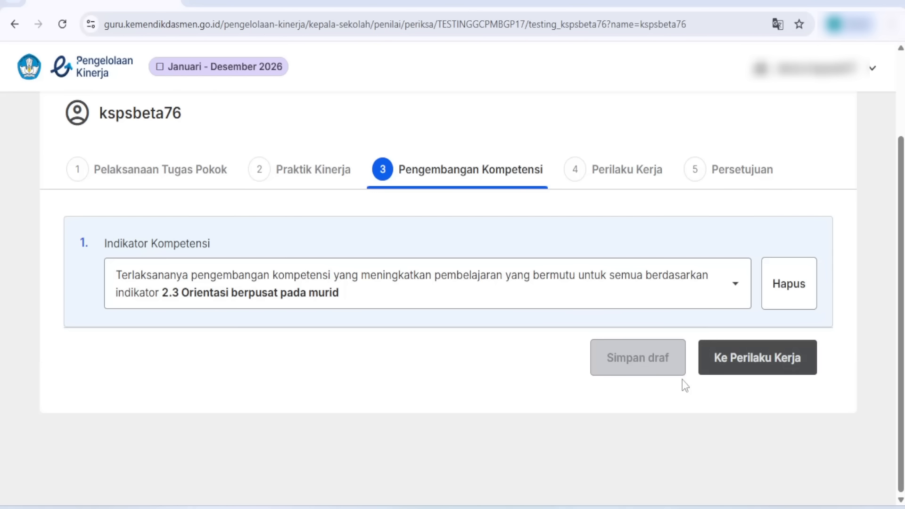
left_click(749, 370)
scroll(432, 309, "down", 7)
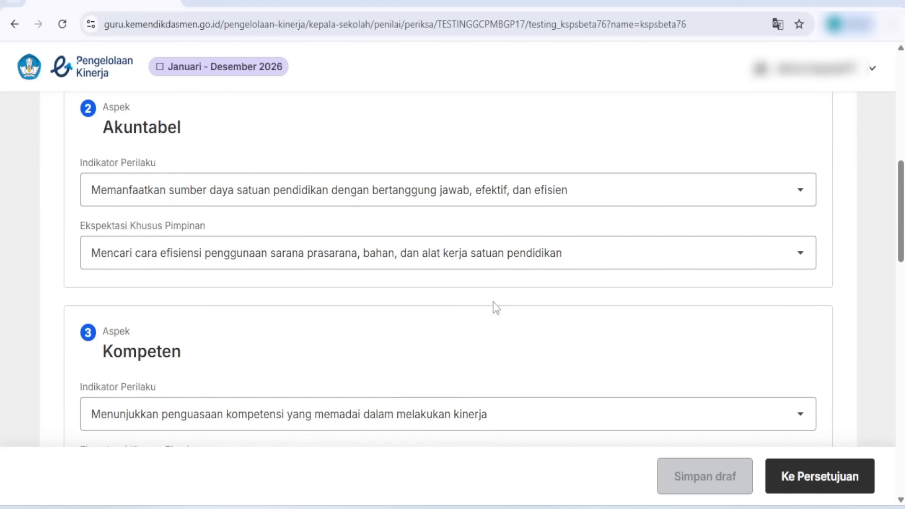
scroll(493, 302, "down", 15)
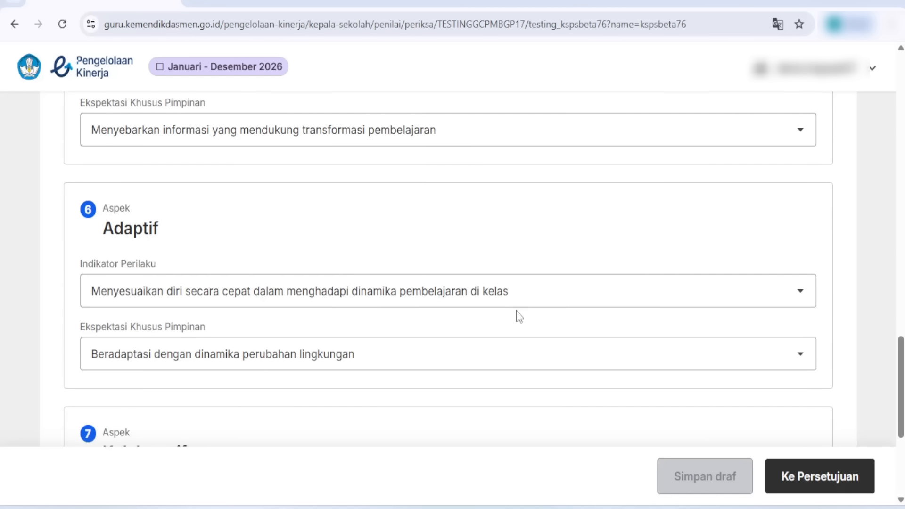
scroll(517, 310, "down", 5)
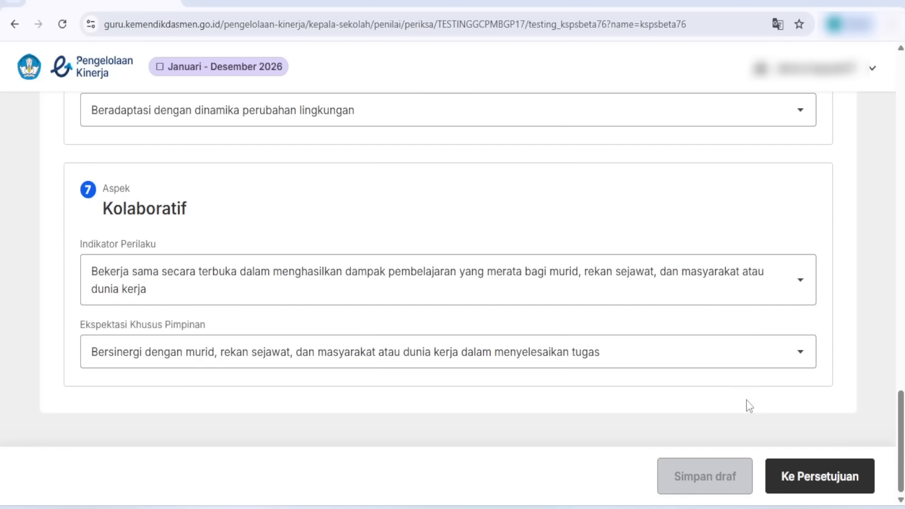
Step: Continue to Persetujuan, review the plan summary, and approve the teacher's Perencanaan with confirmation
left_click(798, 486)
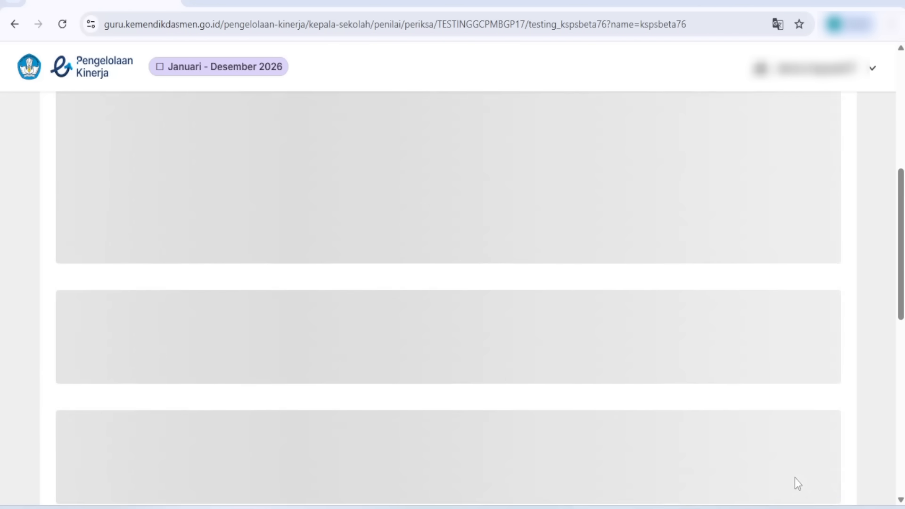
scroll(473, 292, "down", 20)
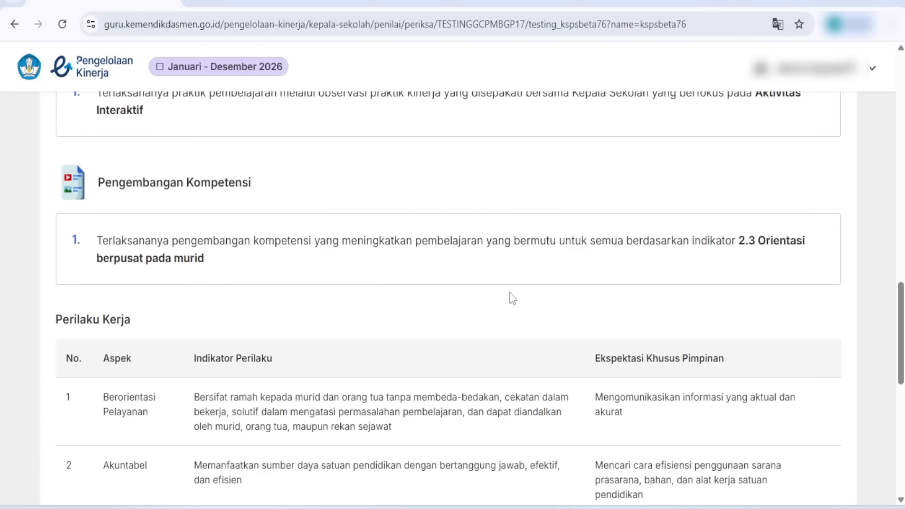
left_click(740, 392)
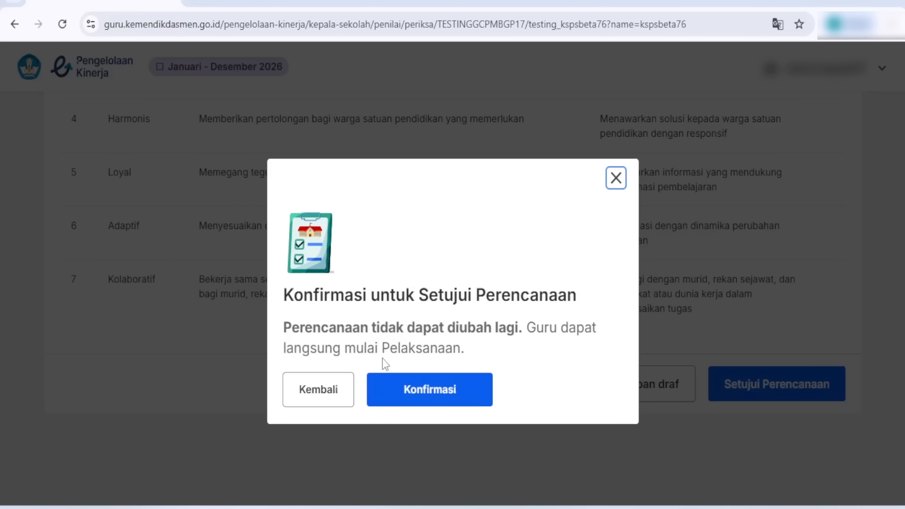
left_click(421, 396)
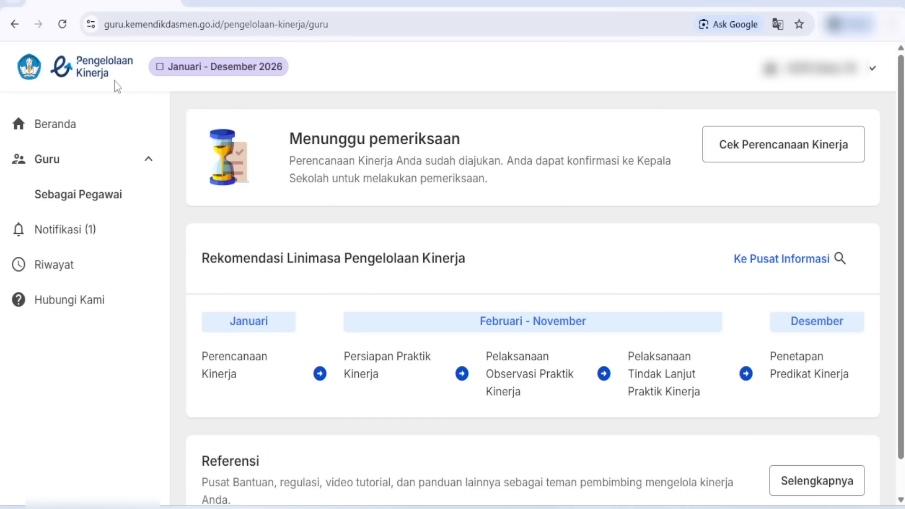
Step: In the teacher account, refresh the plan status, open the approved Perencanaan for agreement and E-Kinerja submission, and review its contents
left_click(62, 26)
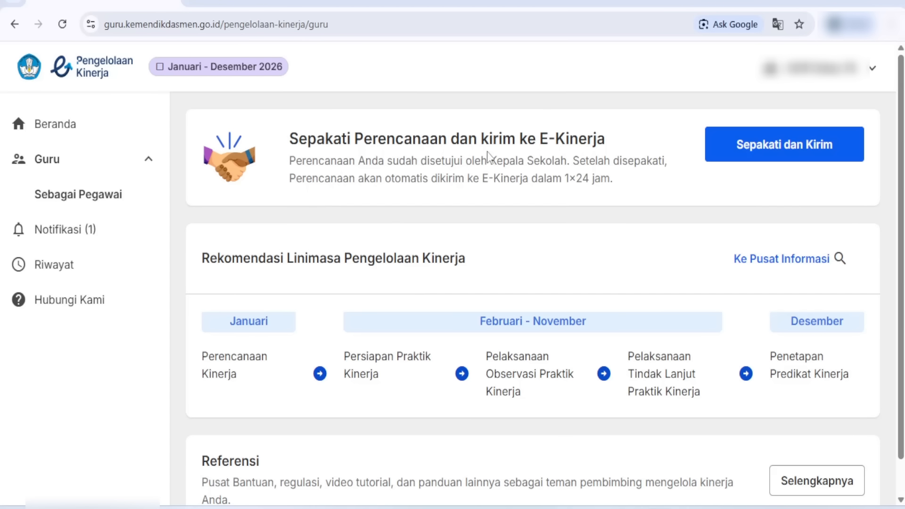
left_click(774, 149)
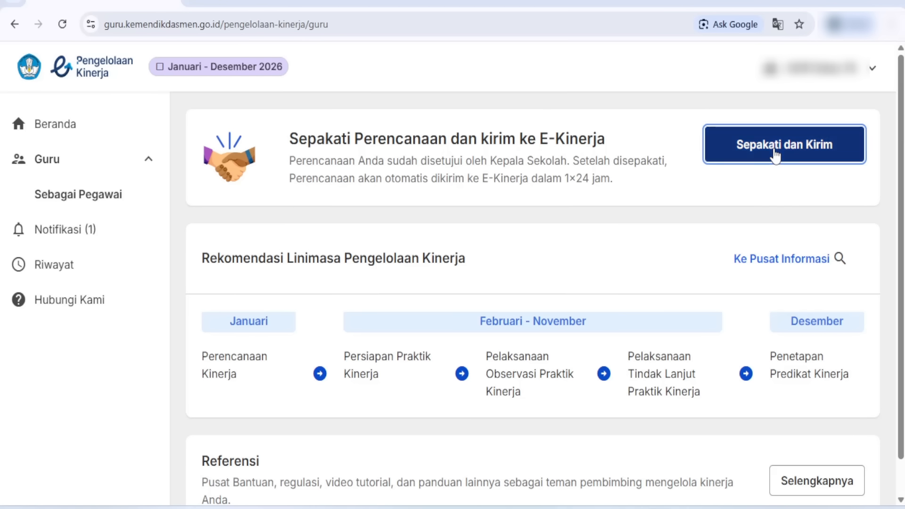
scroll(542, 242, "down", 20)
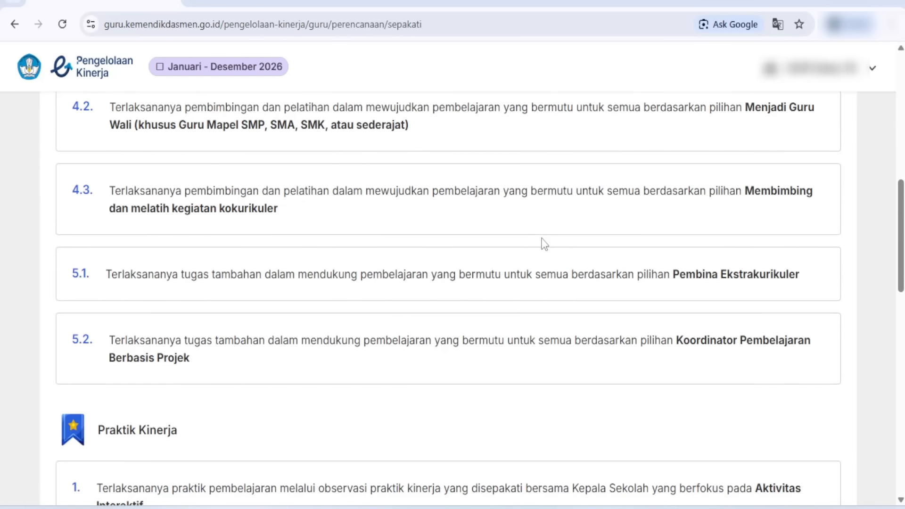
scroll(573, 264, "down", 3)
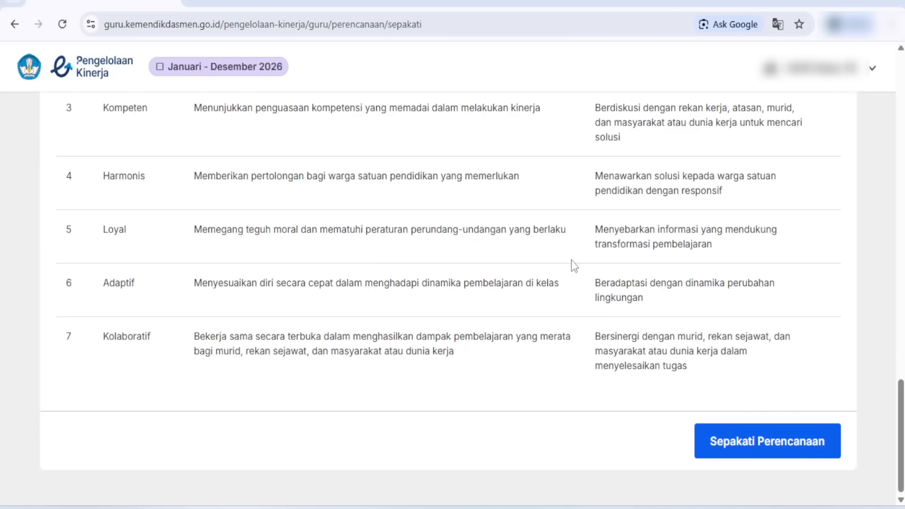
Step: Agree to the Perencanaan approved by the Kepala Sekolah, ticking the consent statement and confirming, and check the plan's status
left_click(736, 445)
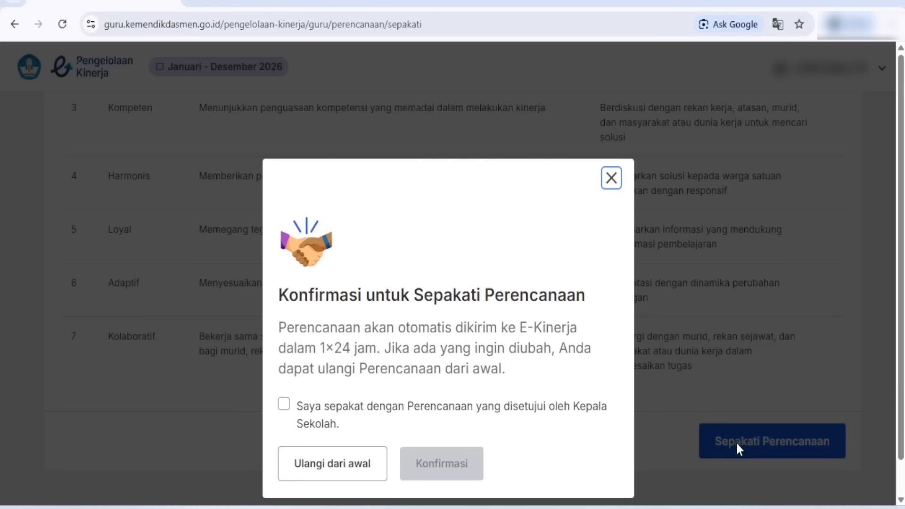
left_click(284, 404)
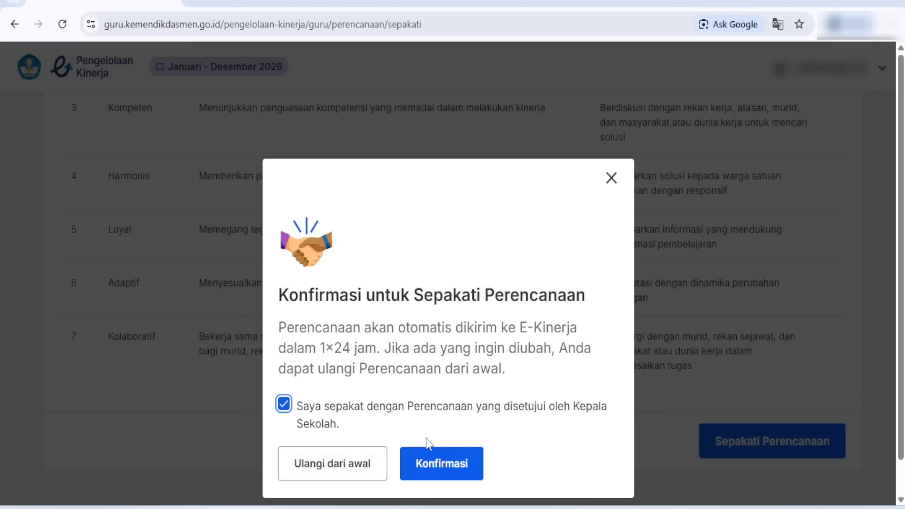
left_click(452, 470)
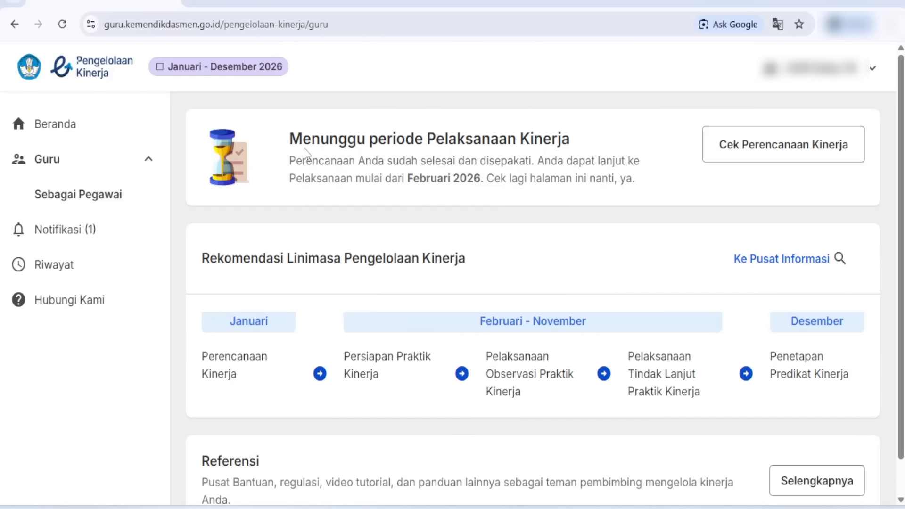
left_click_drag(291, 138, 601, 142)
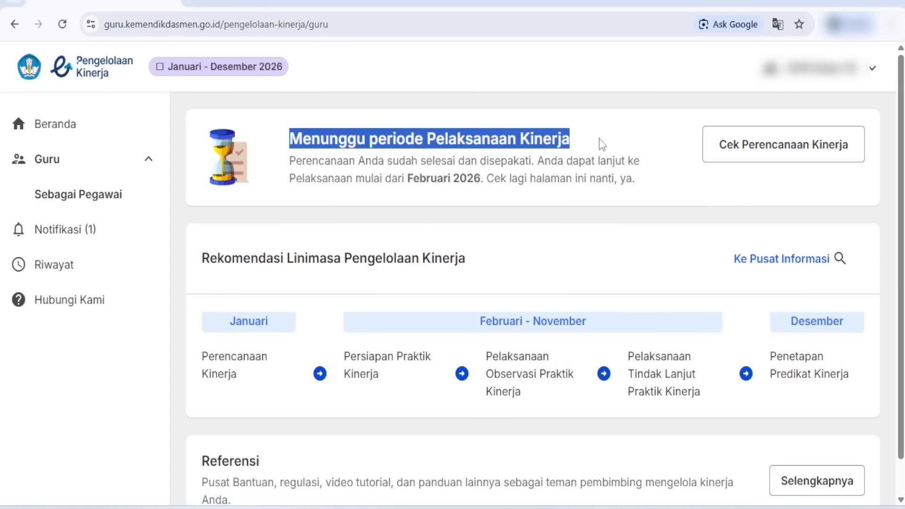